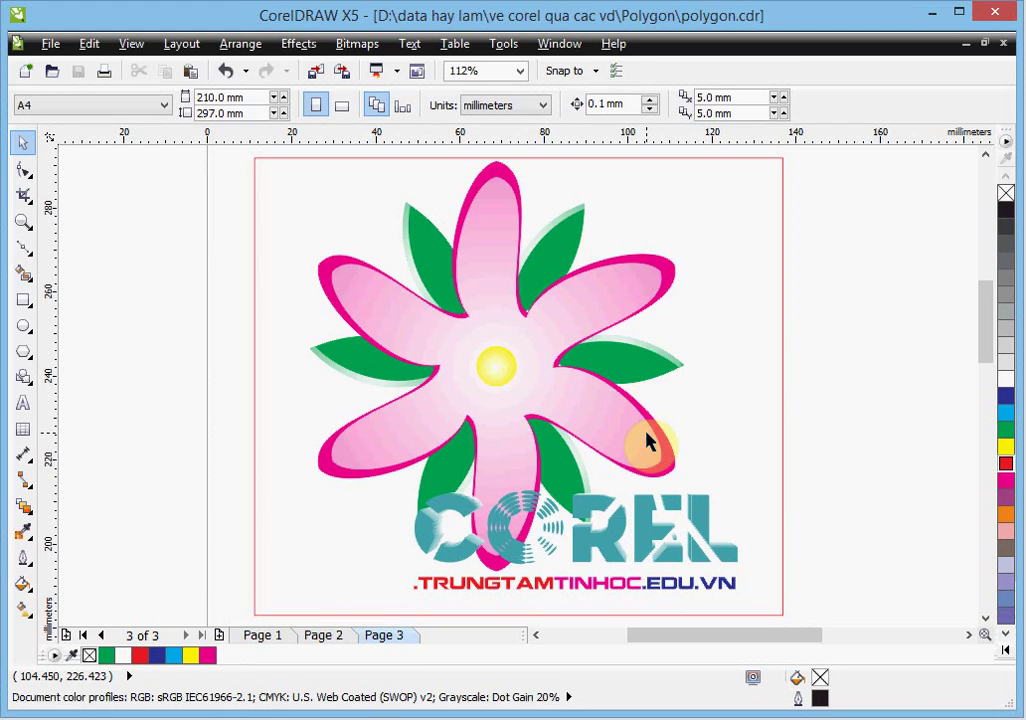
# Draw a six-sided hexagon below the example flower and enlarge it slightly
pyautogui.click(725, 409)
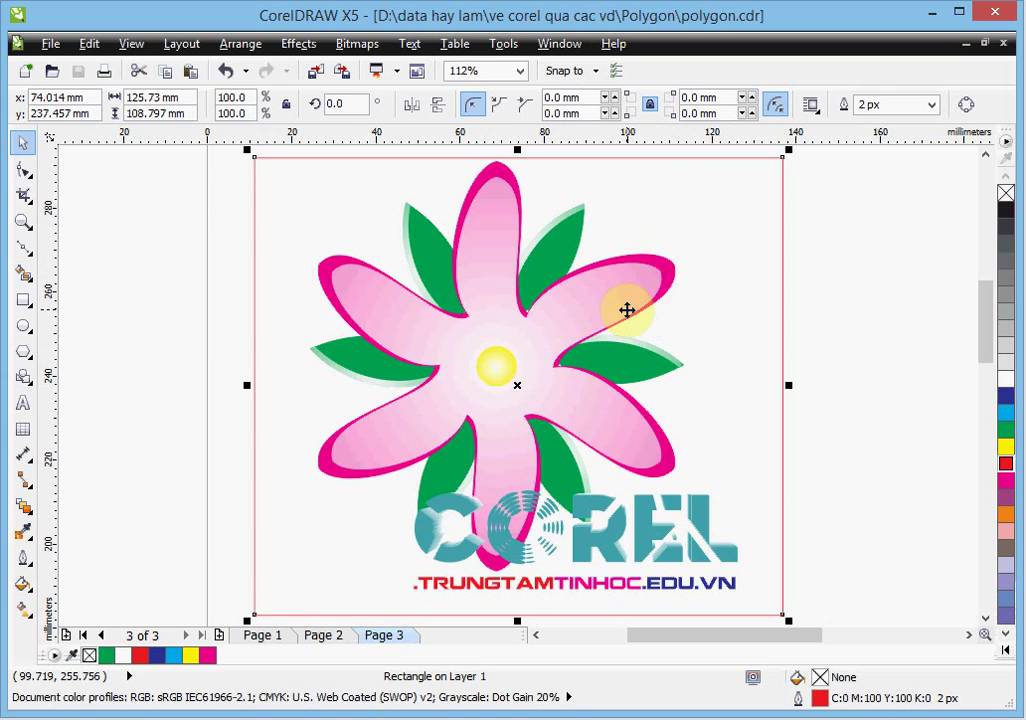
pyautogui.scroll(-2, 630, 305)
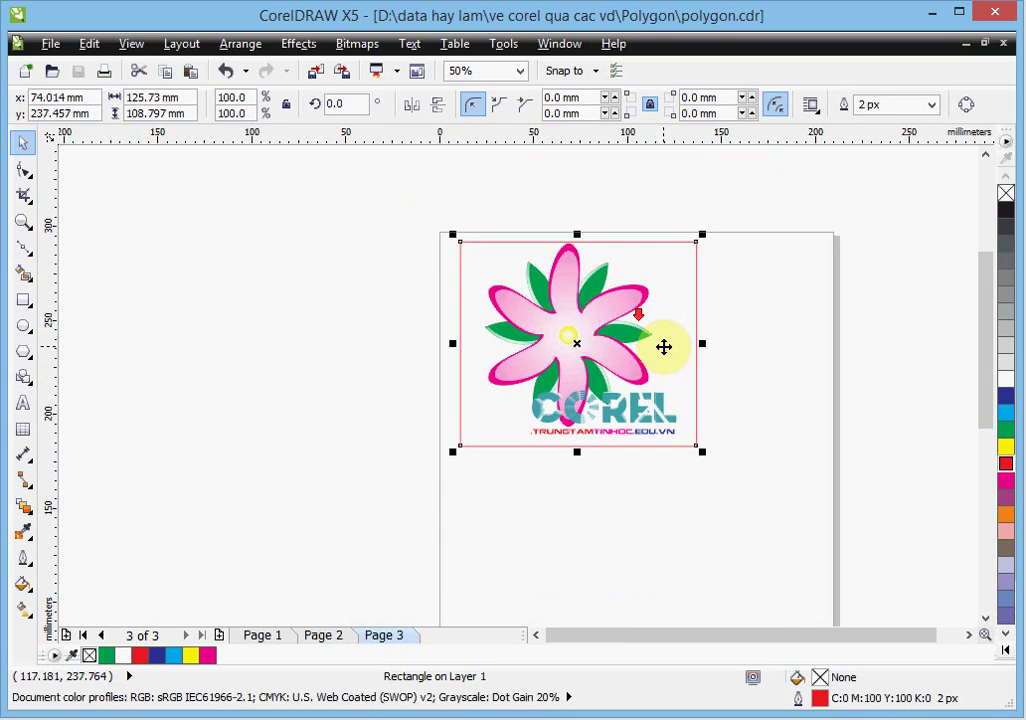
pyautogui.click(986, 620)
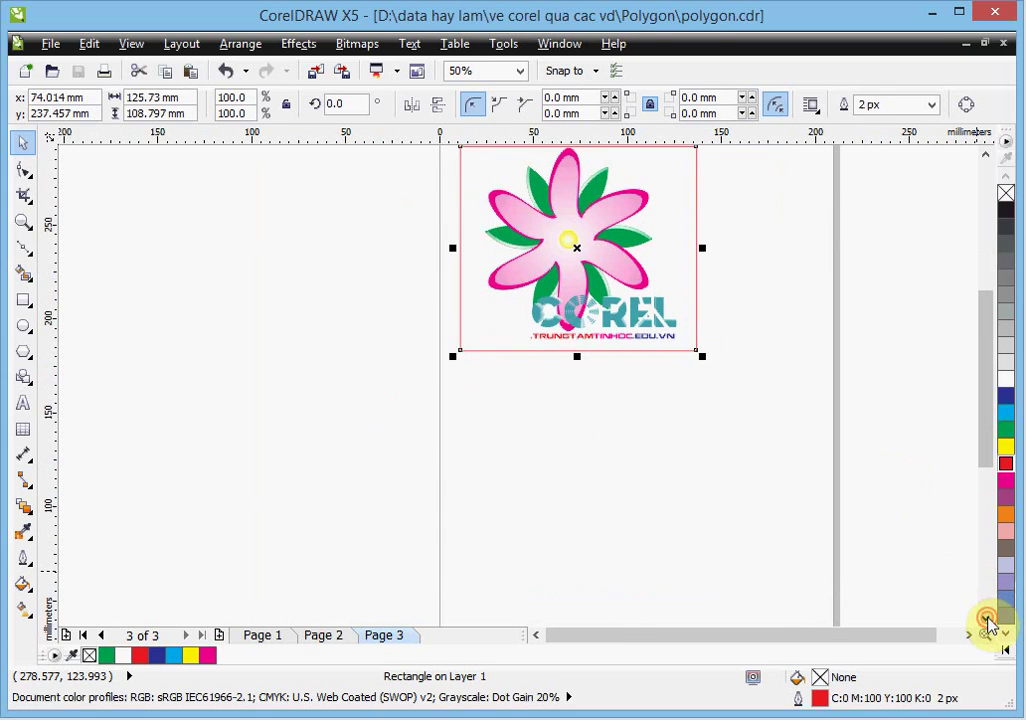
pyautogui.click(23, 351)
pyautogui.moveTo(465, 415); pyautogui.dragTo(610, 562)
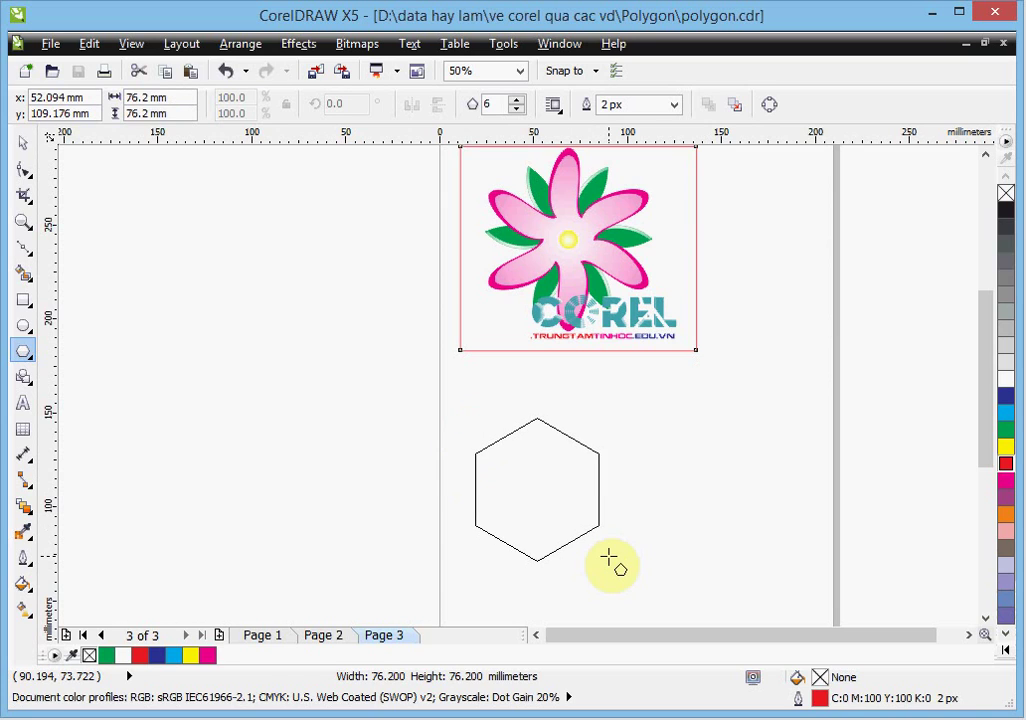
pyautogui.moveTo(610, 562); pyautogui.dragTo(636, 598)
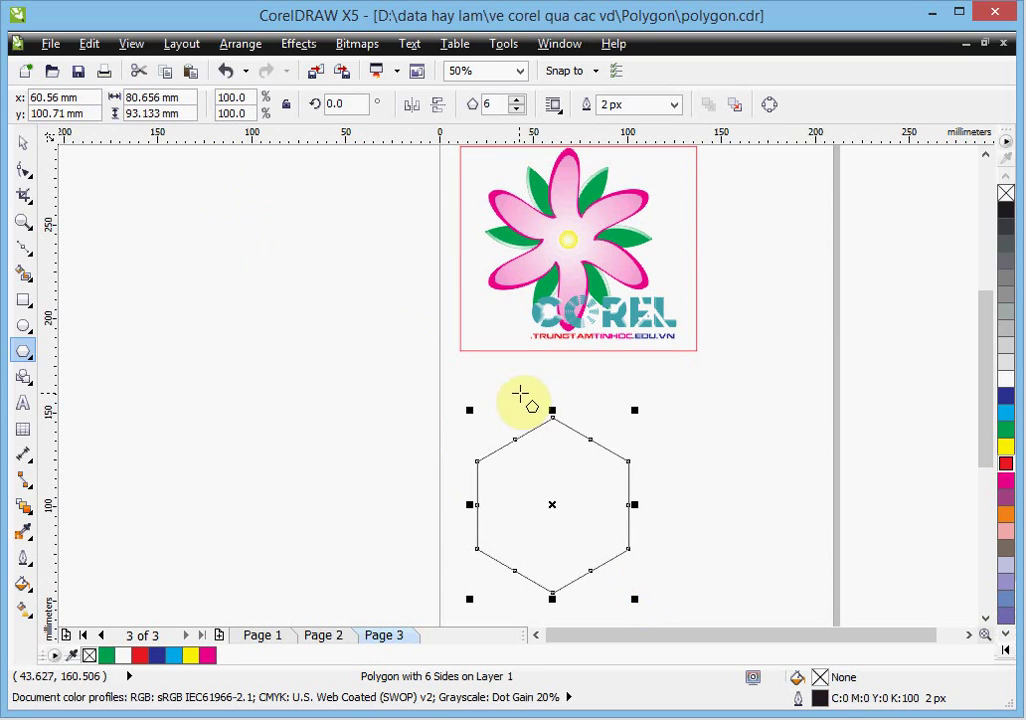
pyautogui.click(23, 169)
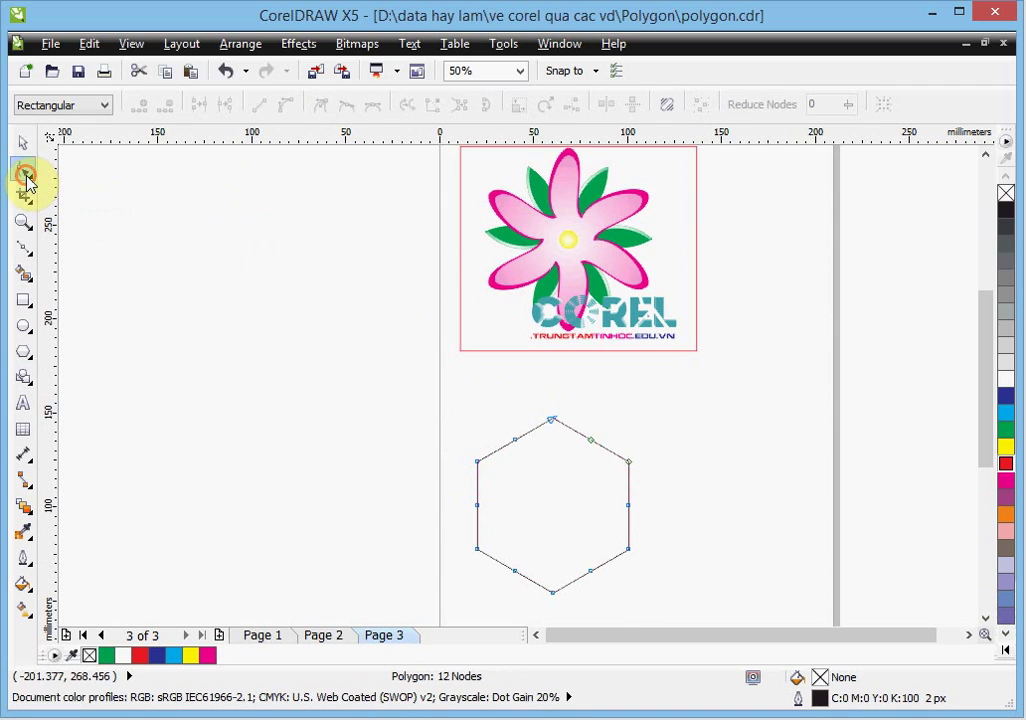
# Convert the hexagon's edges to curves and zoom in on the shape
pyautogui.click(552, 419)
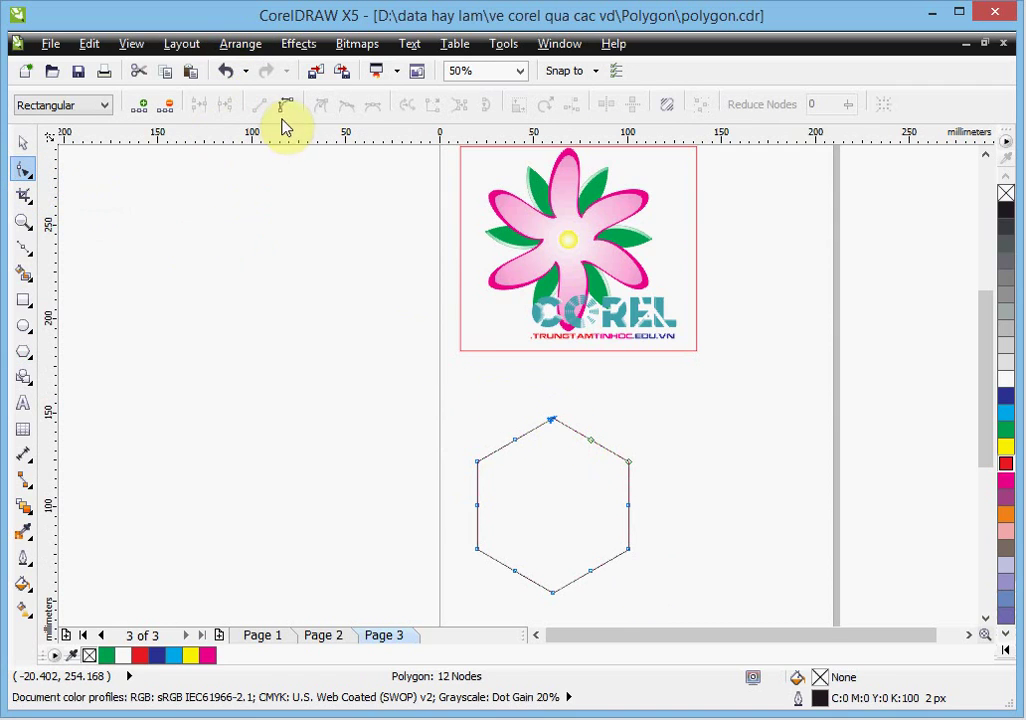
pyautogui.click(286, 107)
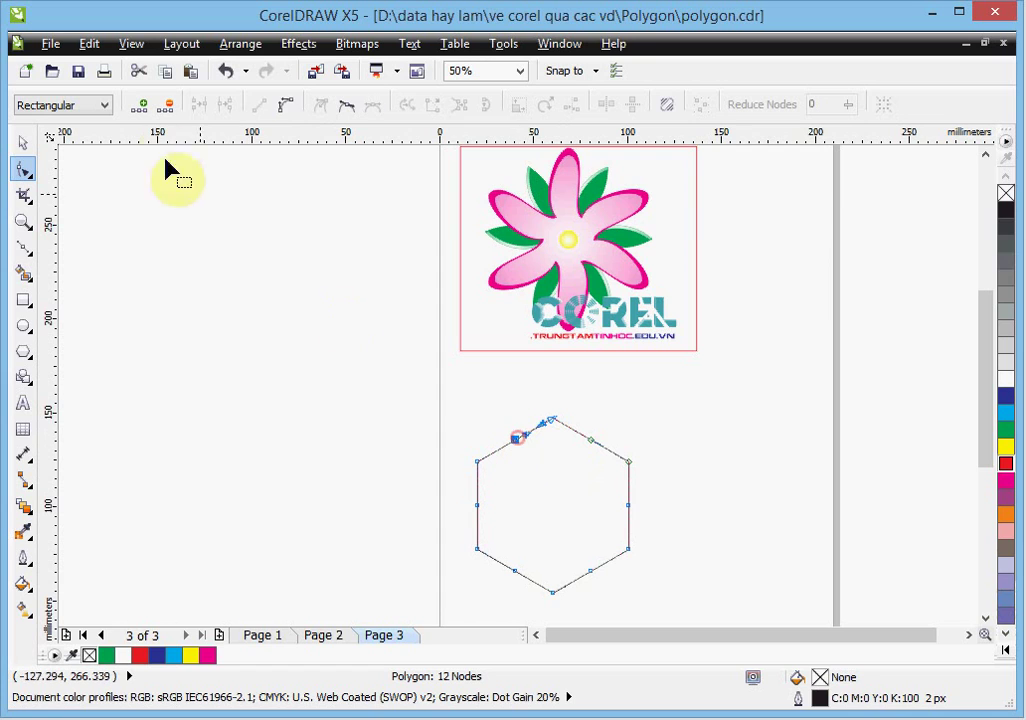
pyautogui.click(285, 104)
pyautogui.scroll(2, 540, 488)
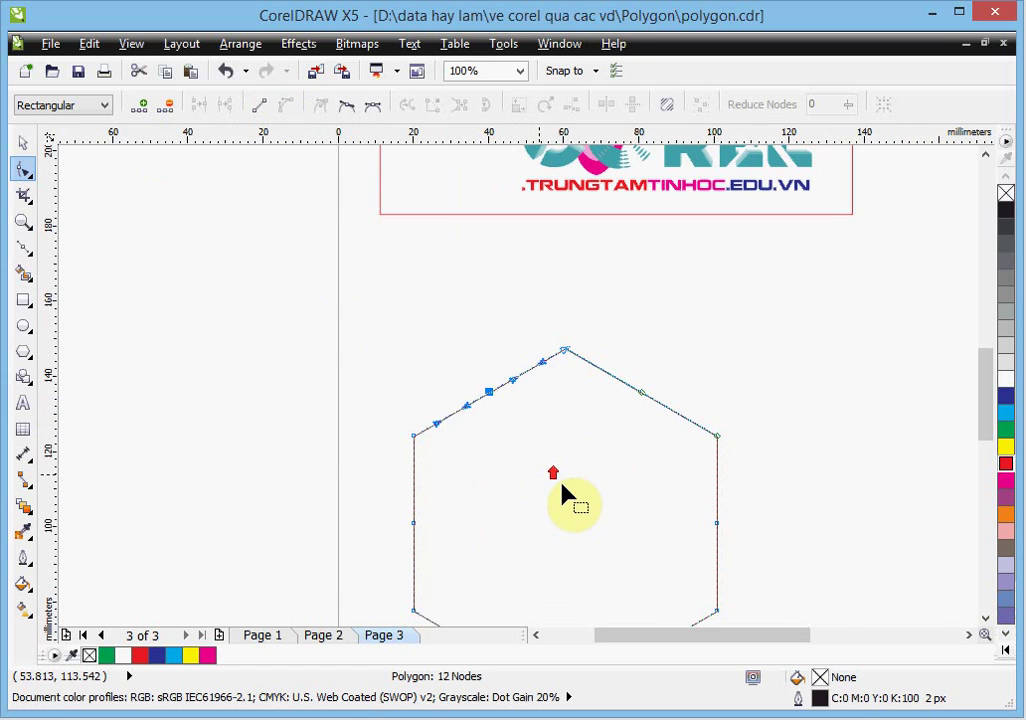
pyautogui.click(985, 618)
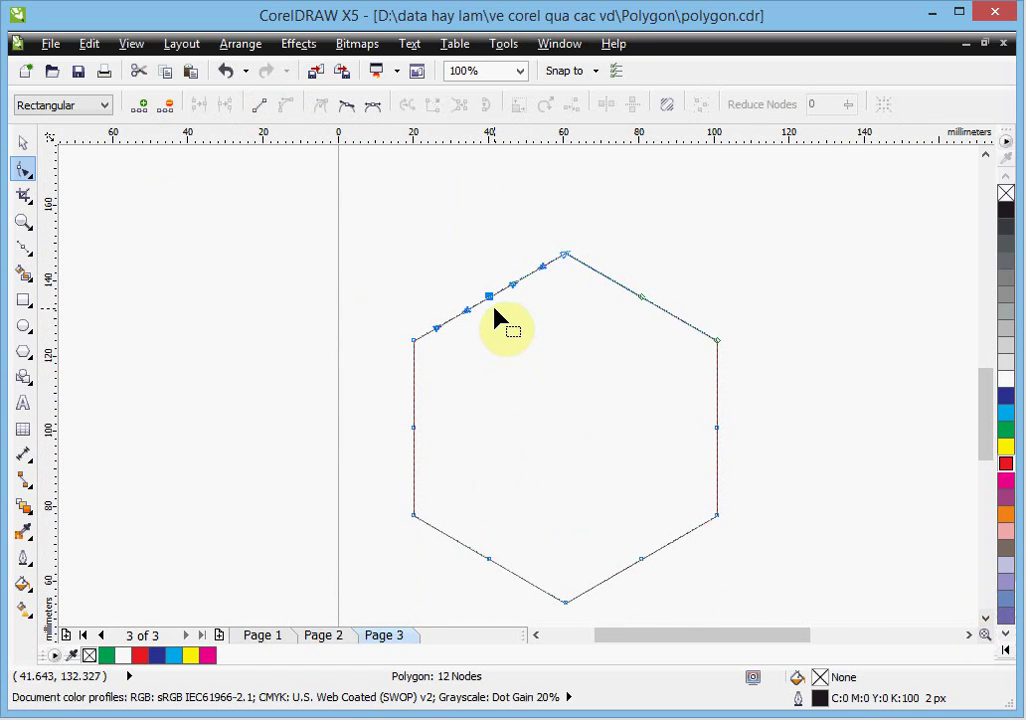
# Pull the edge midpoints inward and curve the handles into six rounded petals
pyautogui.moveTo(490, 298); pyautogui.dragTo(542, 390)
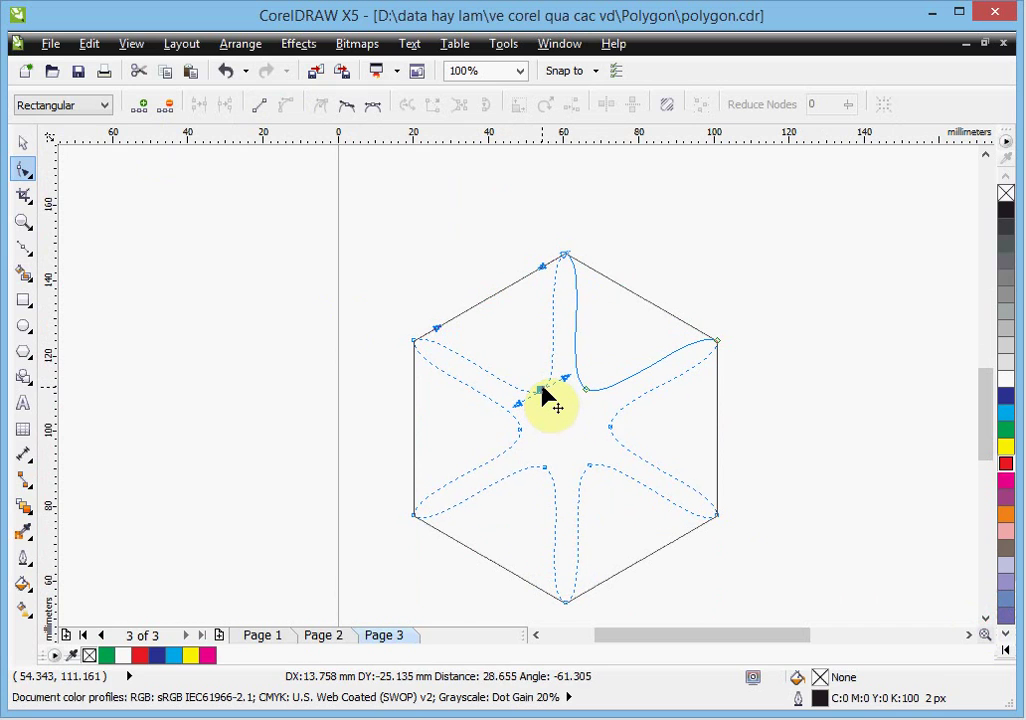
pyautogui.moveTo(542, 392)
pyautogui.mouseDown()
pyautogui.moveTo(538, 400)
pyautogui.moveTo(520, 371)
pyautogui.mouseUp()
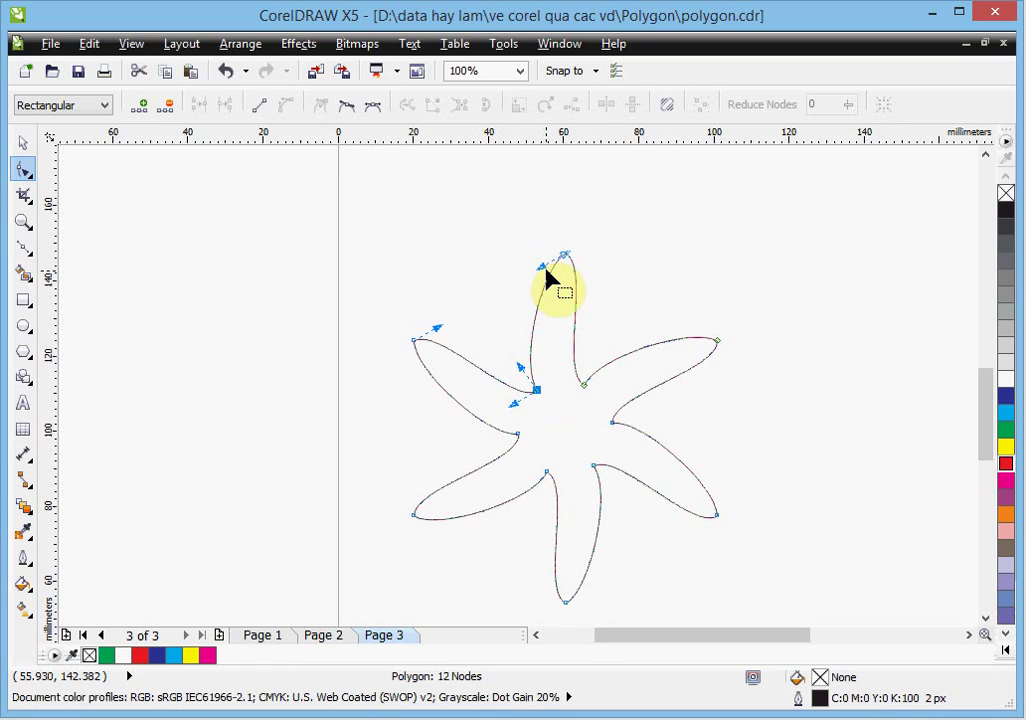
pyautogui.moveTo(541, 269); pyautogui.dragTo(522, 240)
pyautogui.moveTo(592, 268); pyautogui.dragTo(603, 268)
pyautogui.moveTo(522, 242); pyautogui.dragTo(513, 270)
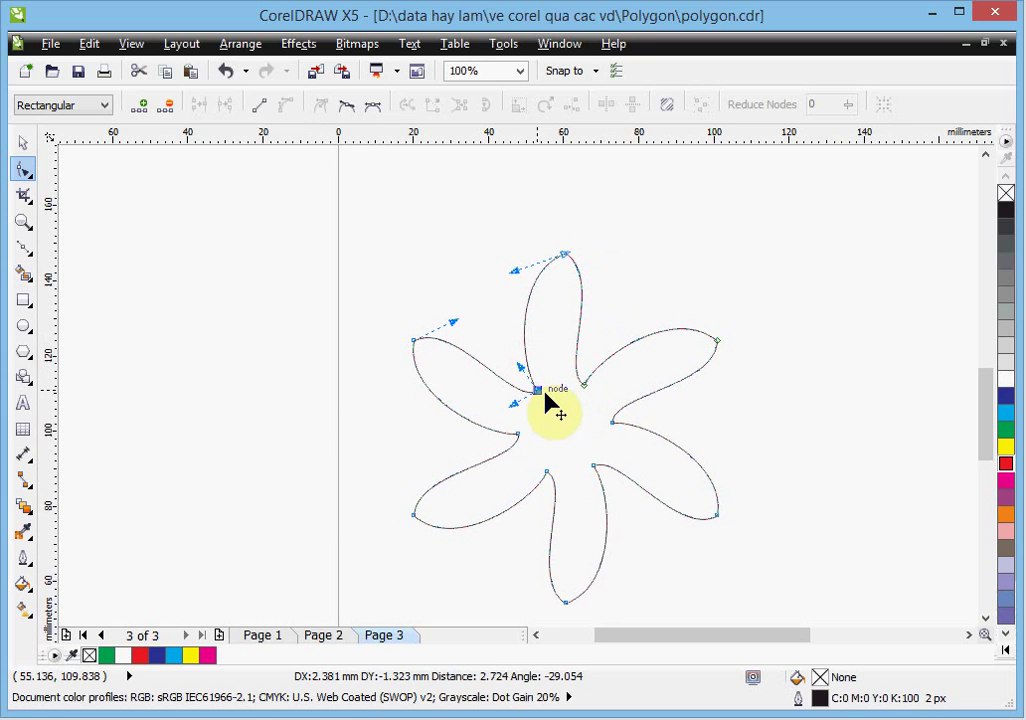
pyautogui.moveTo(541, 405); pyautogui.dragTo(548, 406)
pyautogui.click(23, 142)
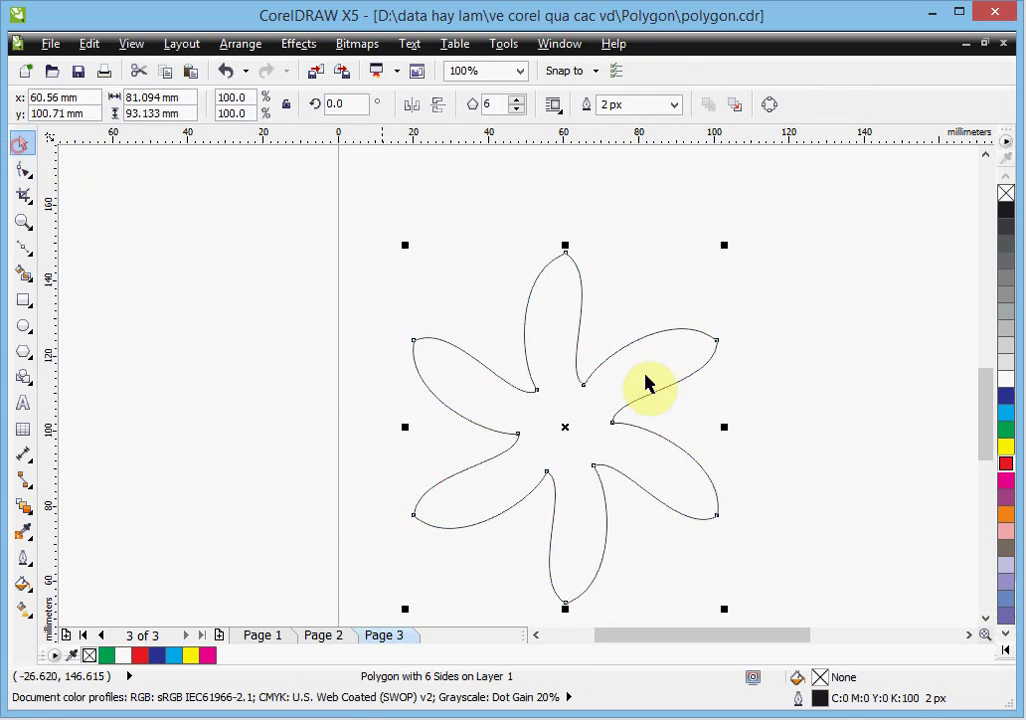
# Fill the flower magenta and give a smaller copy a radial fountain fill with lowered mid-point
pyautogui.click(1007, 481)
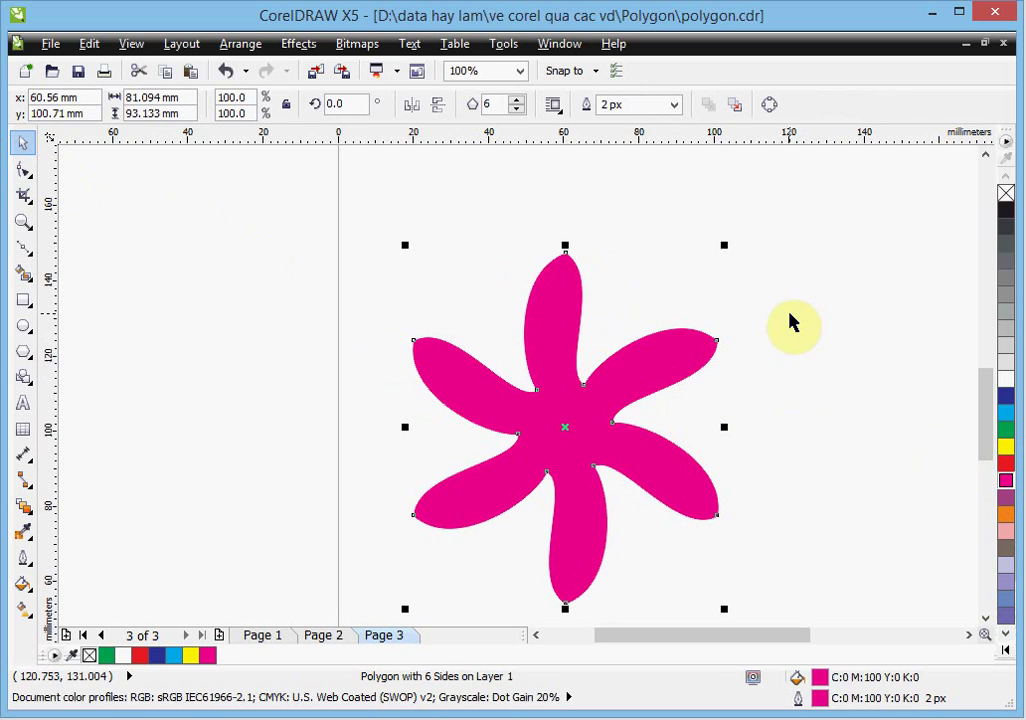
pyautogui.moveTo(724, 247); pyautogui.dragTo(714, 262)
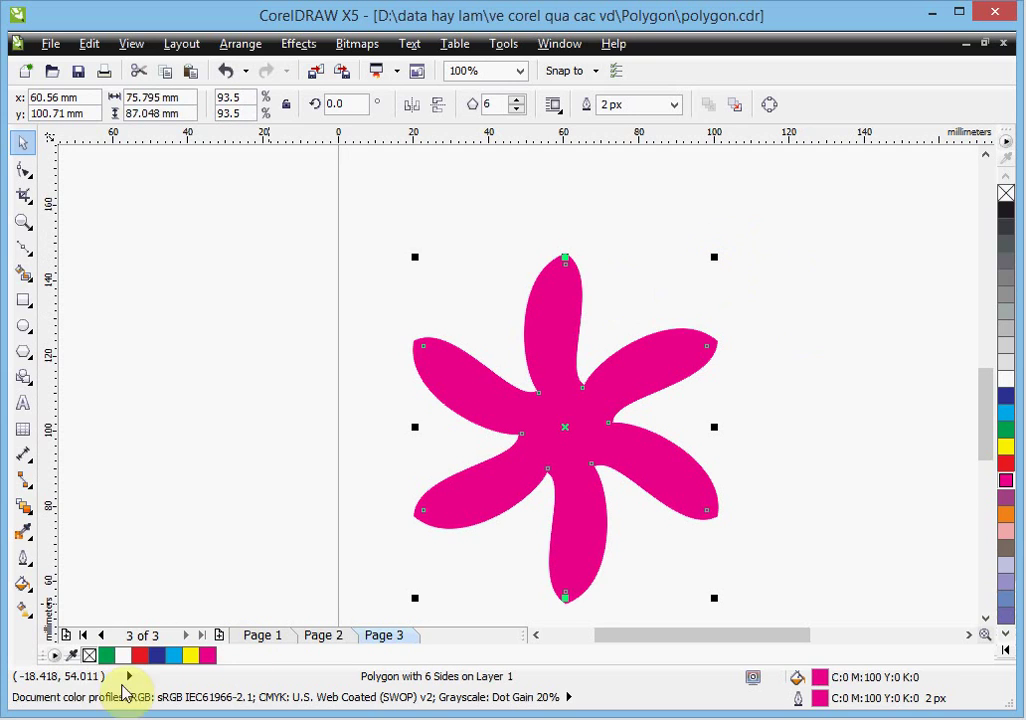
pyautogui.click(33, 592)
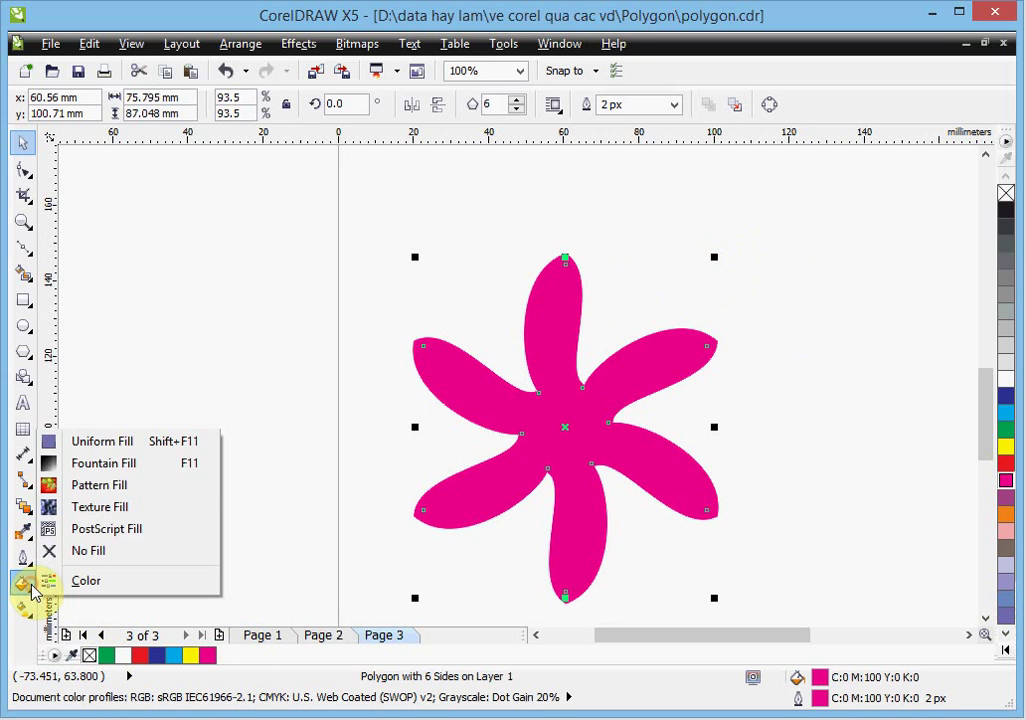
pyautogui.click(127, 465)
pyautogui.click(401, 210)
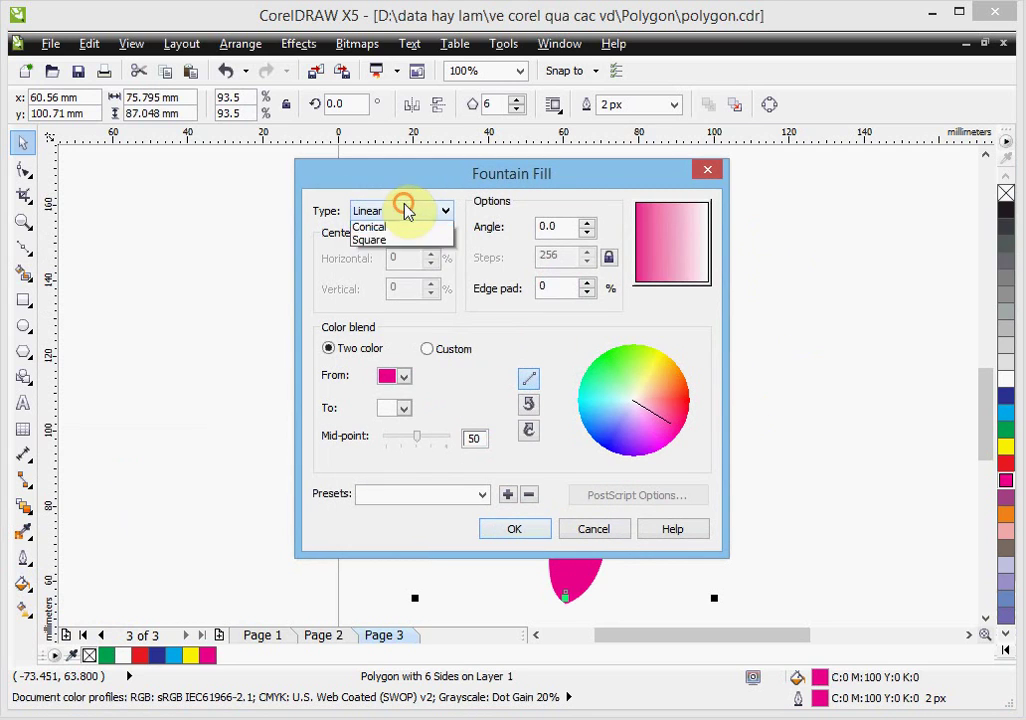
pyautogui.click(368, 241)
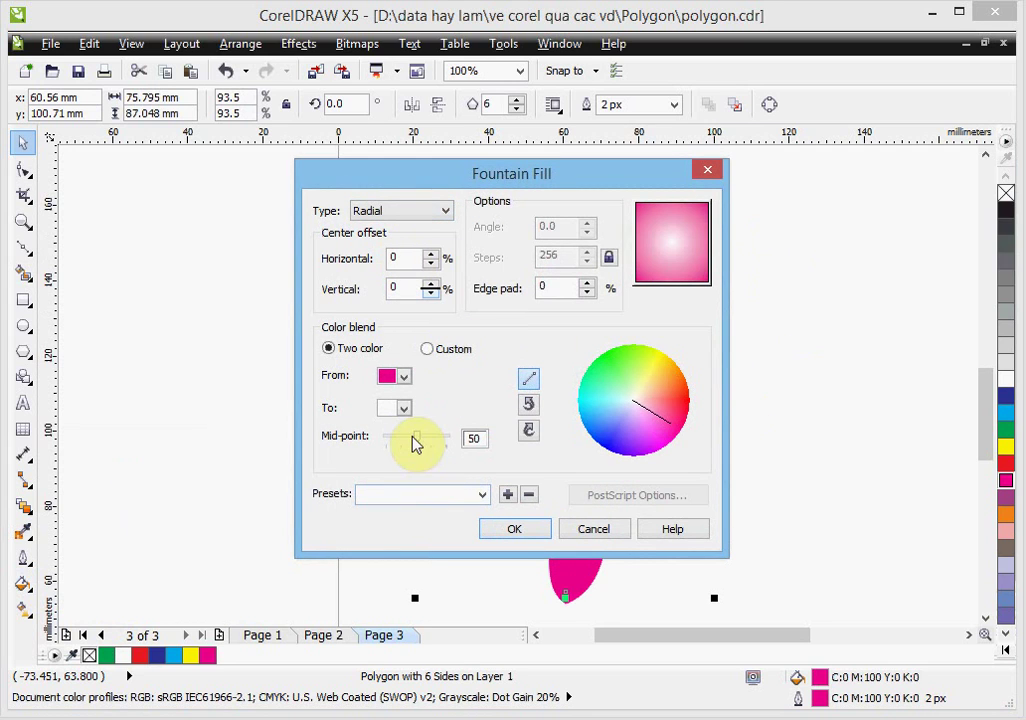
pyautogui.moveTo(416, 438); pyautogui.dragTo(396, 440)
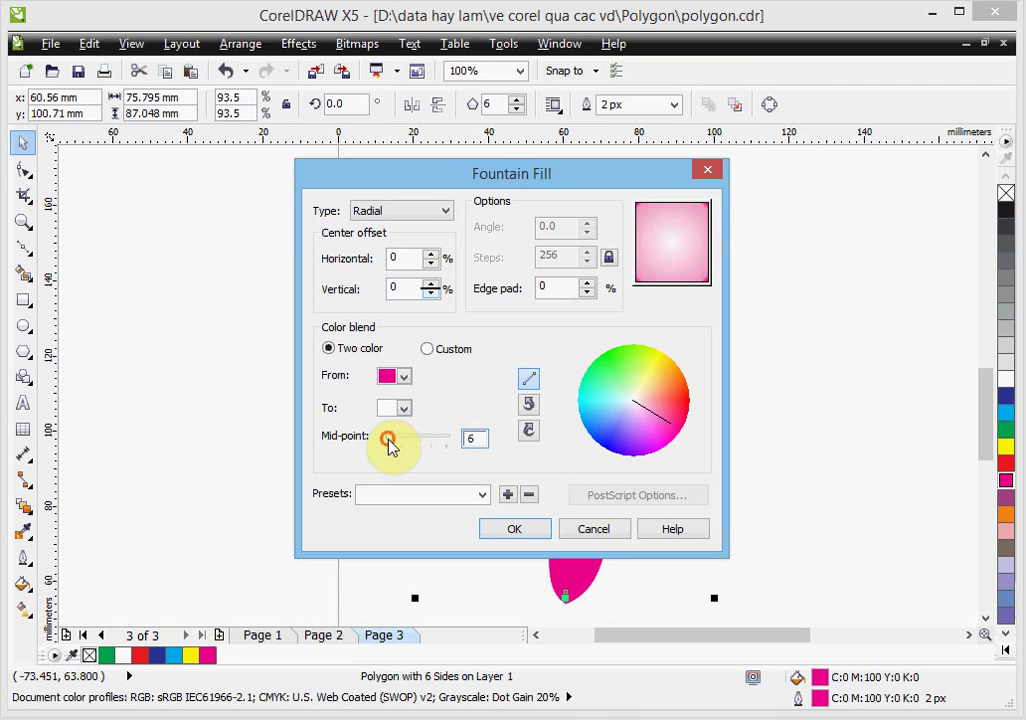
pyautogui.click(528, 532)
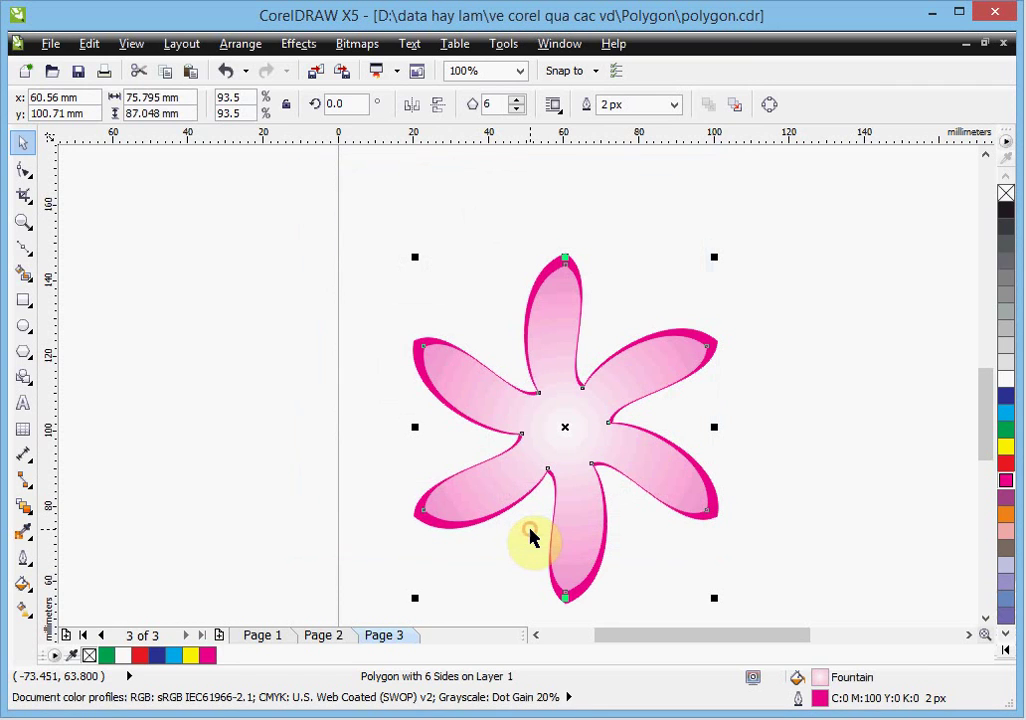
pyautogui.click(828, 366)
pyautogui.moveTo(366, 196); pyautogui.dragTo(763, 612)
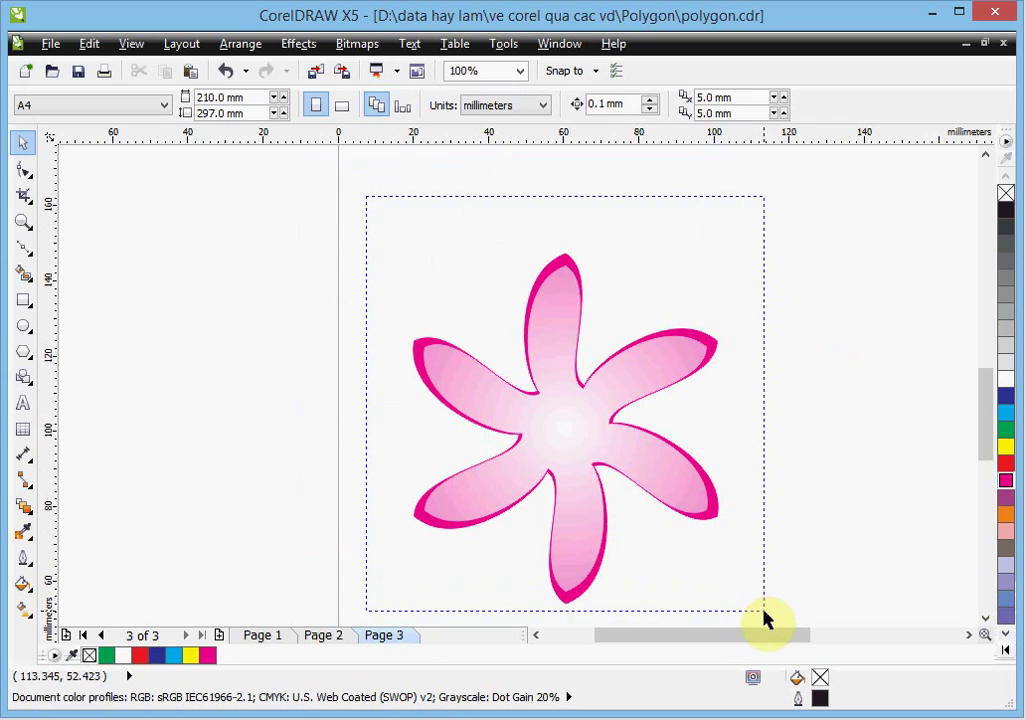
# Remove both flower outlines and draw a small yellow-filled, yellow-outlined circle beside it
pyautogui.rightClick(1006, 193)
pyautogui.click(895, 315)
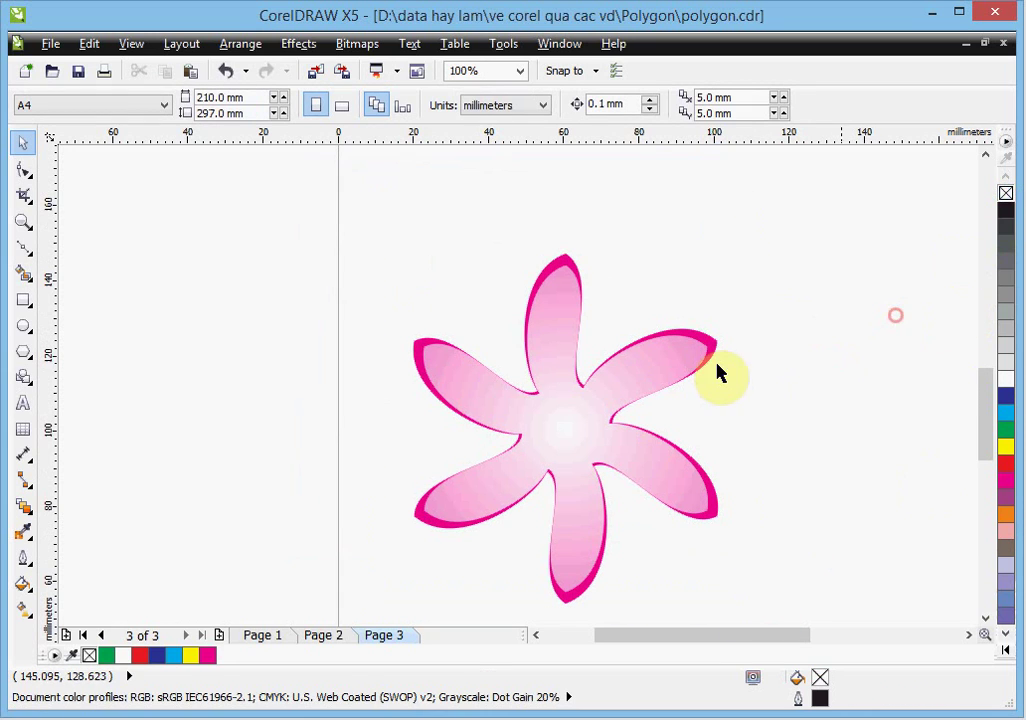
pyautogui.click(24, 325)
pyautogui.moveTo(239, 351); pyautogui.dragTo(273, 392)
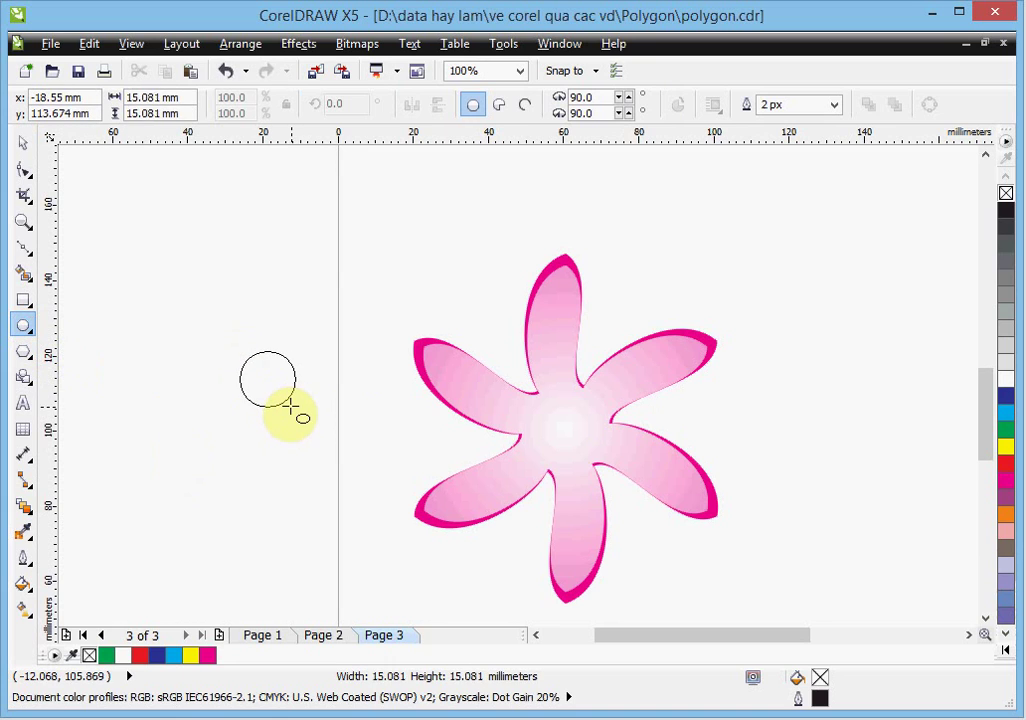
pyautogui.click(1005, 446)
pyautogui.rightClick(1005, 446)
# Give the circle a yellow radial fountain fill and move it to the flower's centre
pyautogui.click(35, 594)
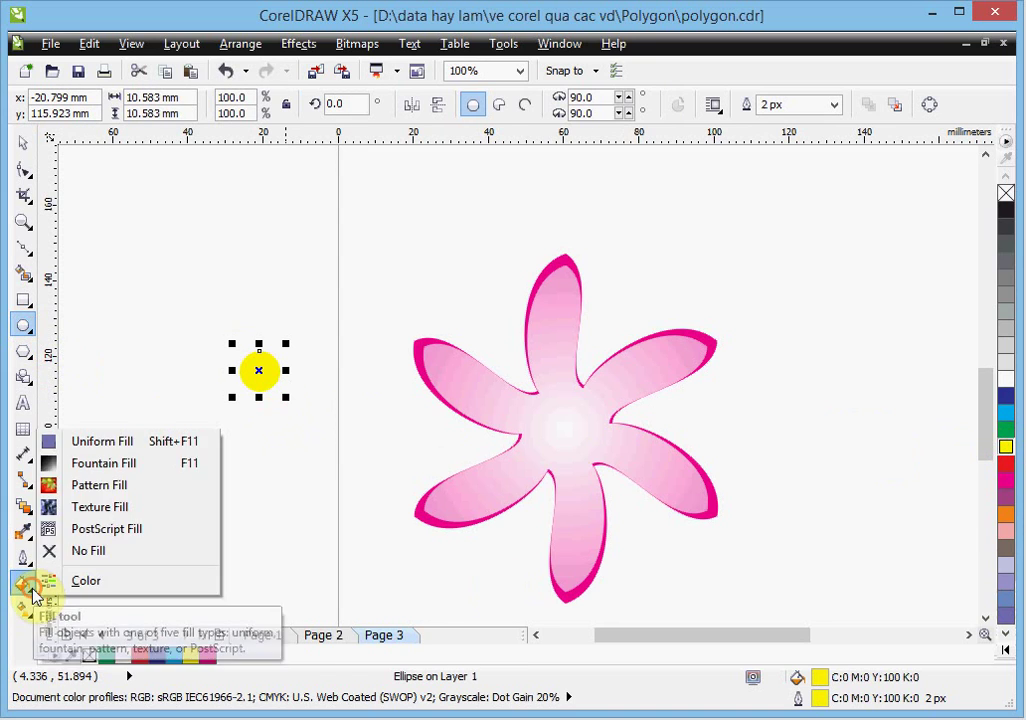
pyautogui.click(130, 459)
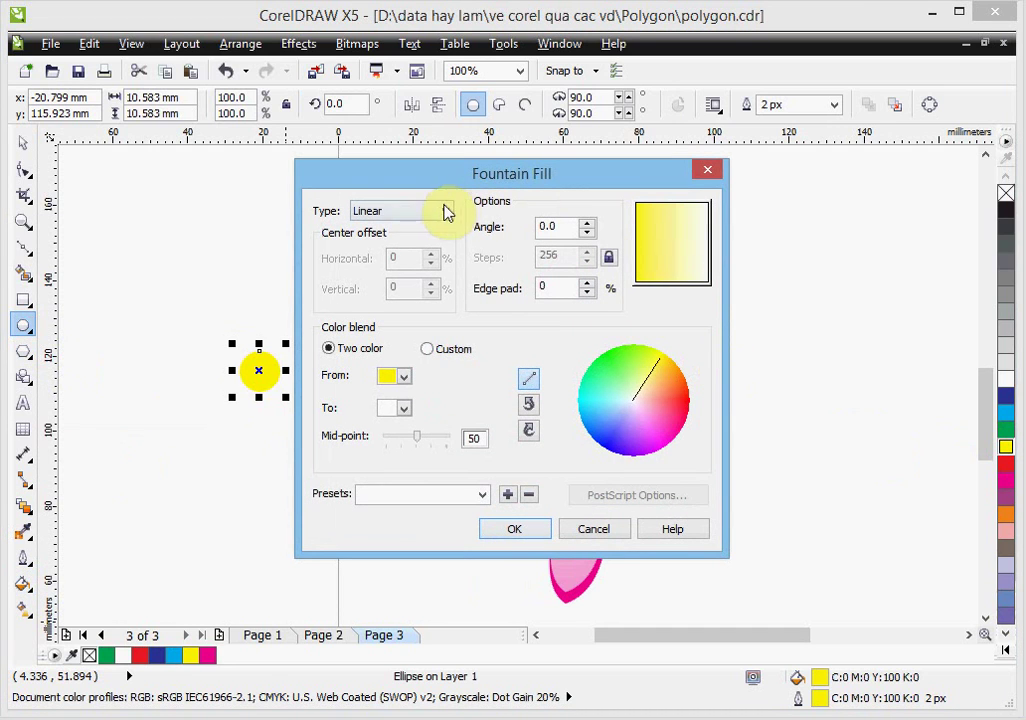
pyautogui.click(424, 211)
pyautogui.click(403, 240)
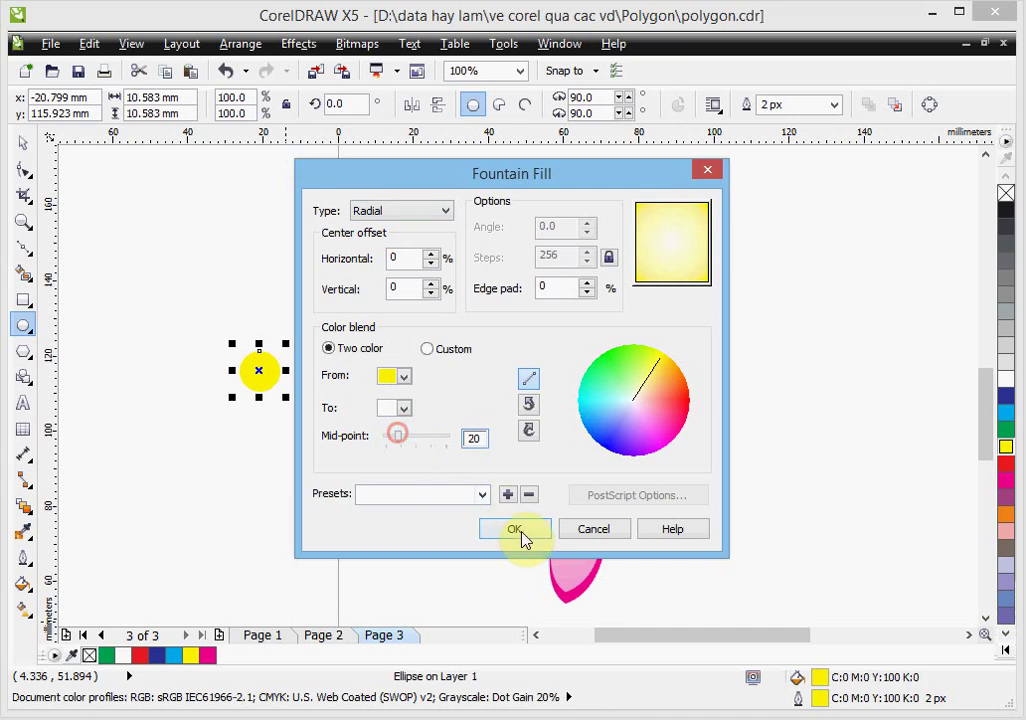
pyautogui.click(516, 532)
pyautogui.click(27, 146)
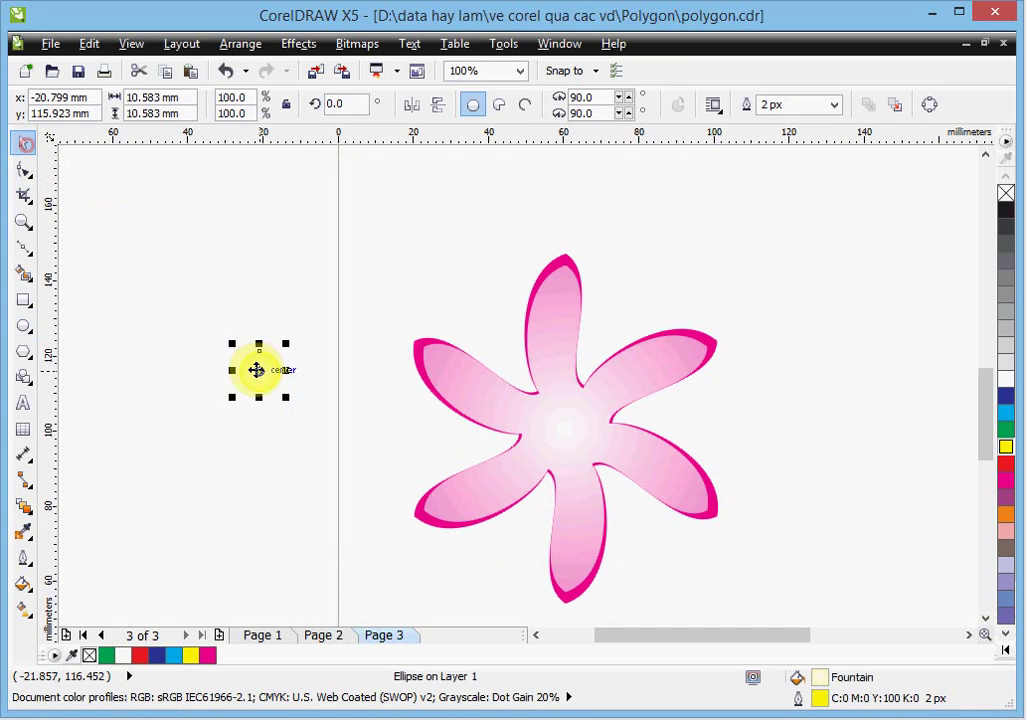
pyautogui.moveTo(258, 372); pyautogui.dragTo(565, 428)
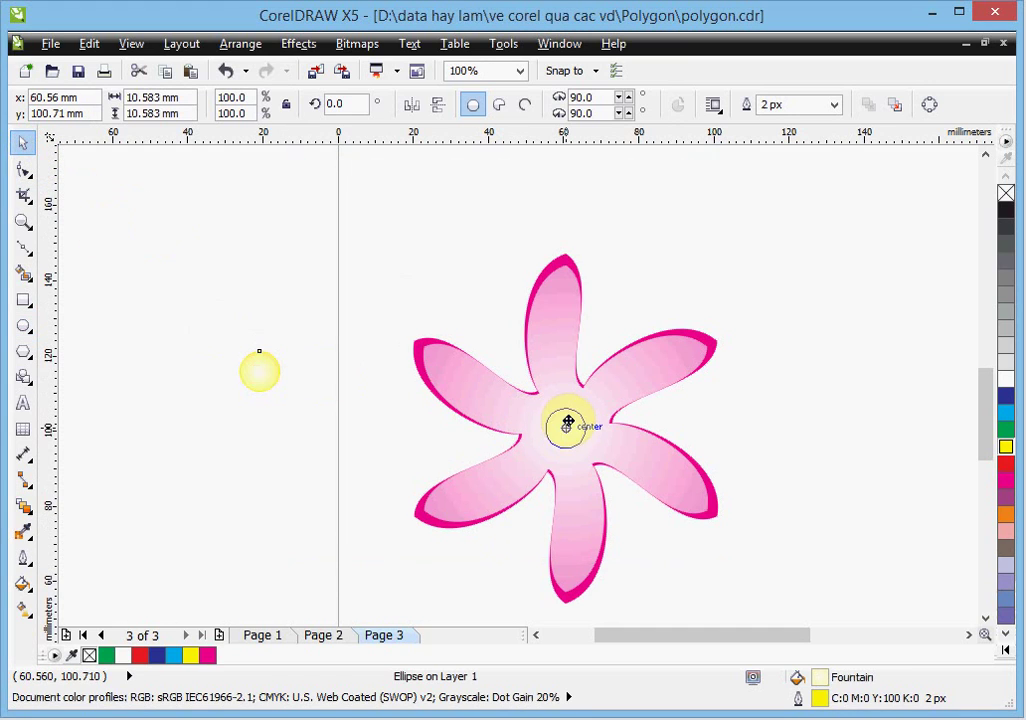
pyautogui.click(838, 427)
pyautogui.scroll(-2, 788, 424)
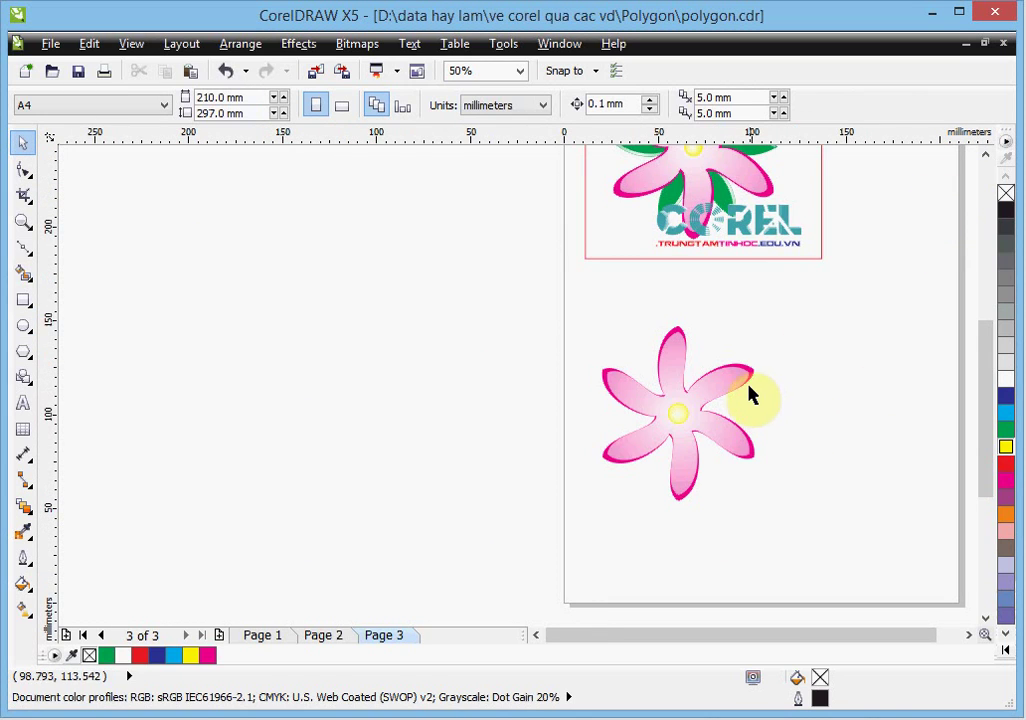
# Draw a short horizontal two-point line with the Bézier tool left of the flower
pyautogui.scroll(2, 714, 371)
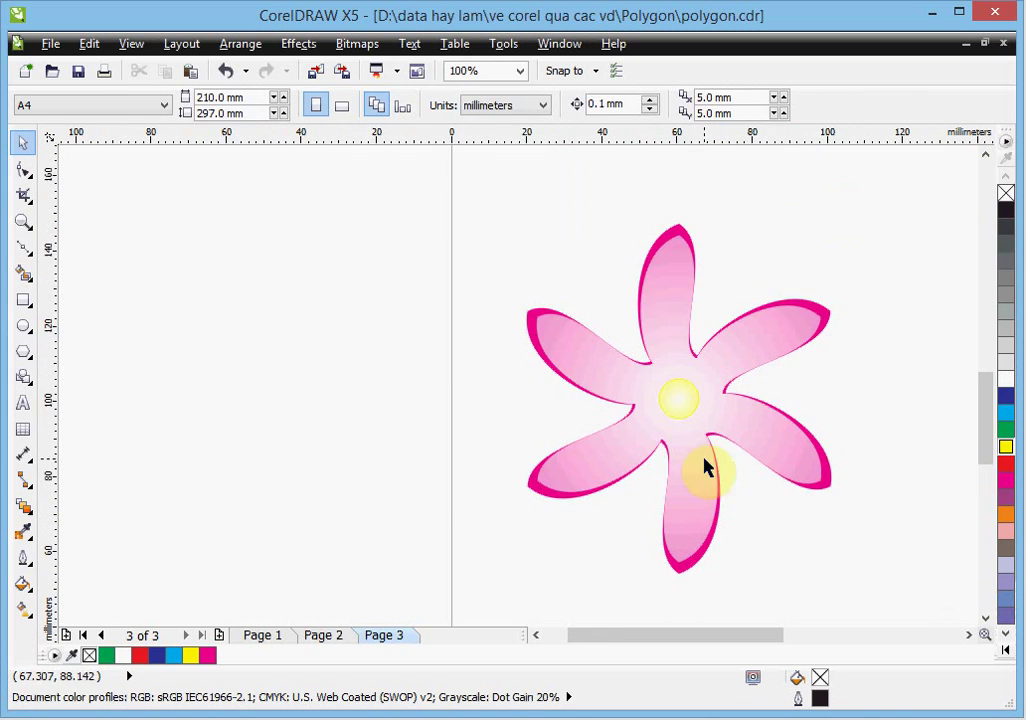
pyautogui.click(985, 625)
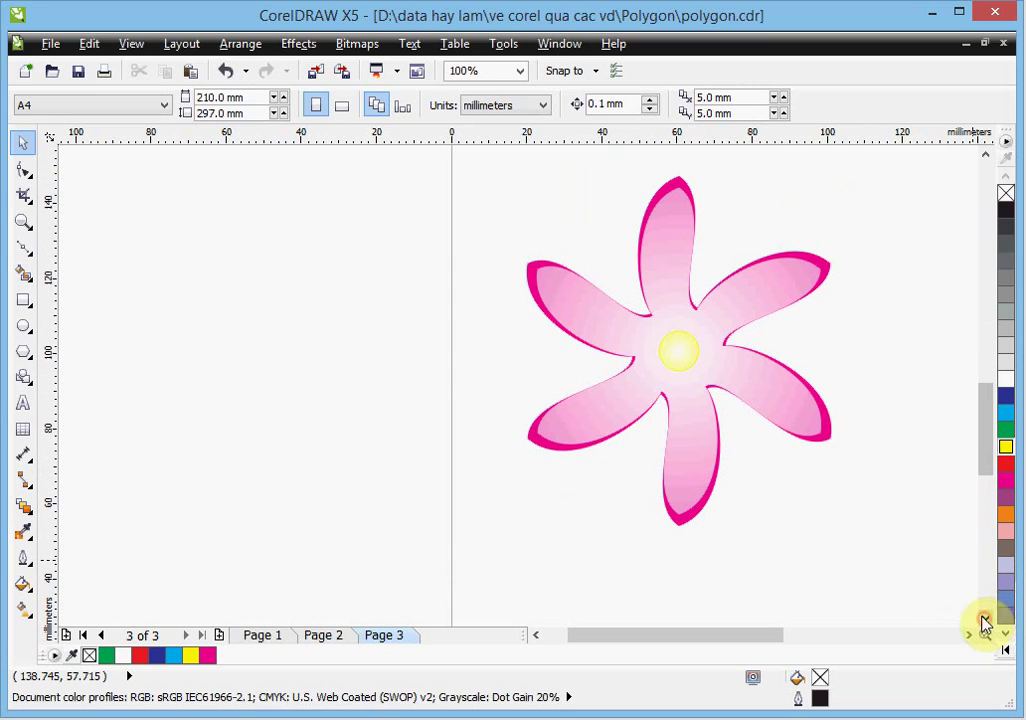
pyautogui.click(27, 250)
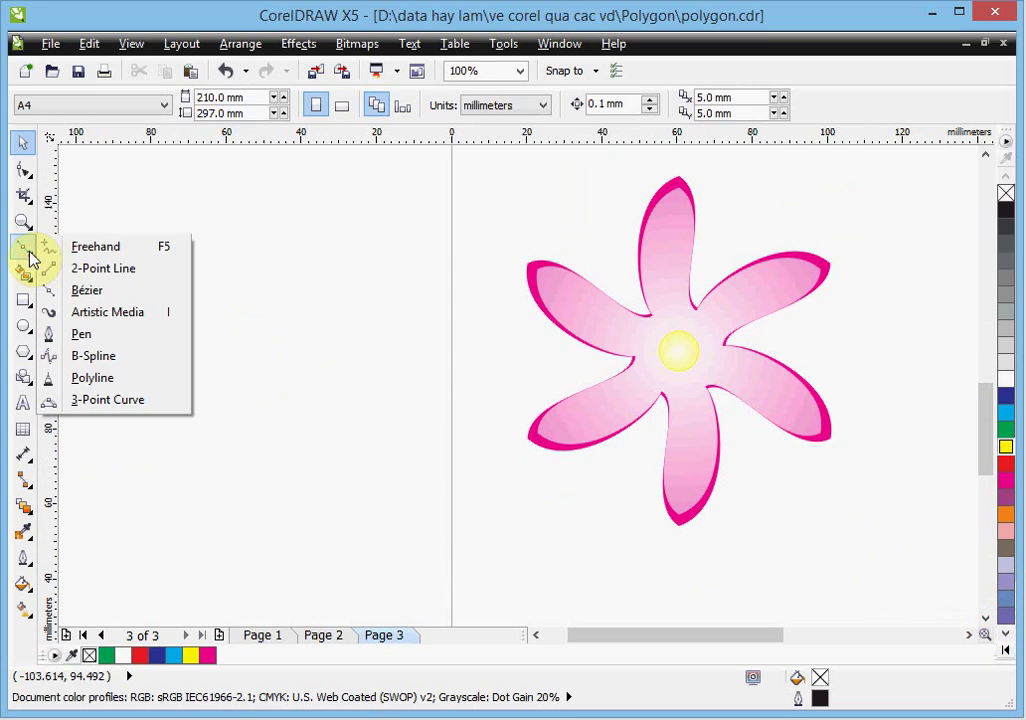
pyautogui.click(90, 290)
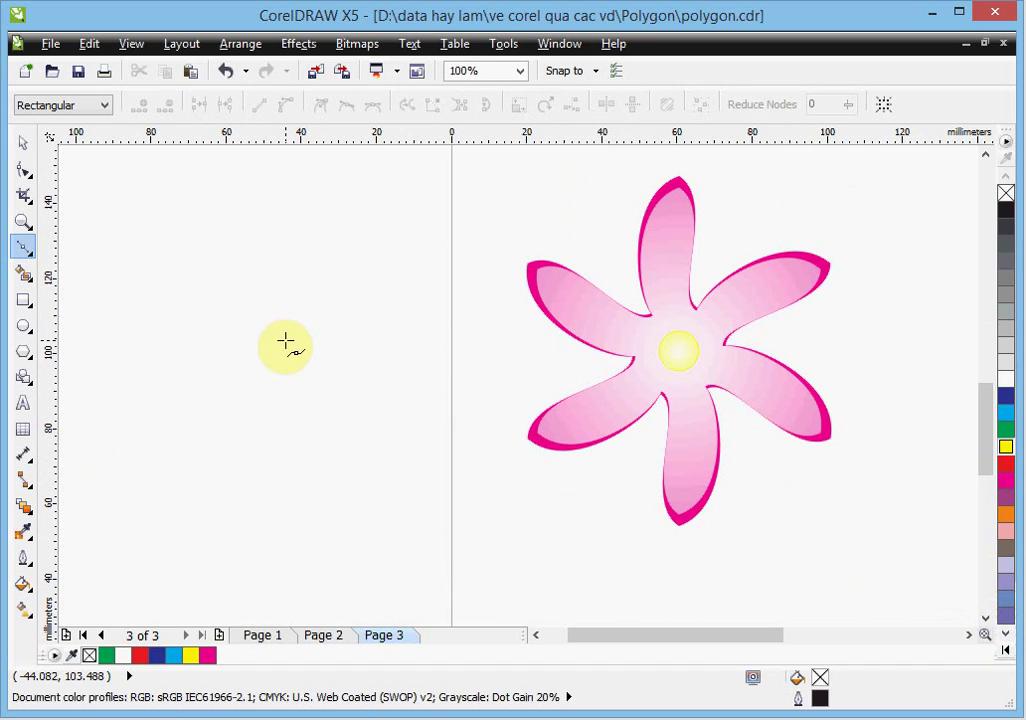
pyautogui.click(259, 341)
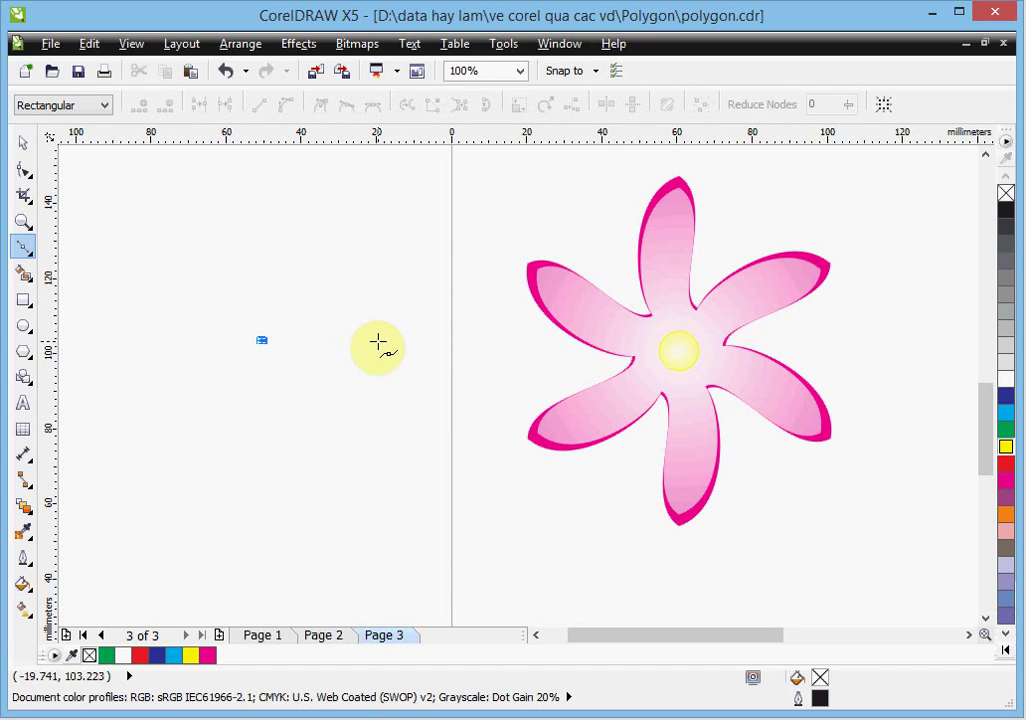
pyautogui.click(380, 341)
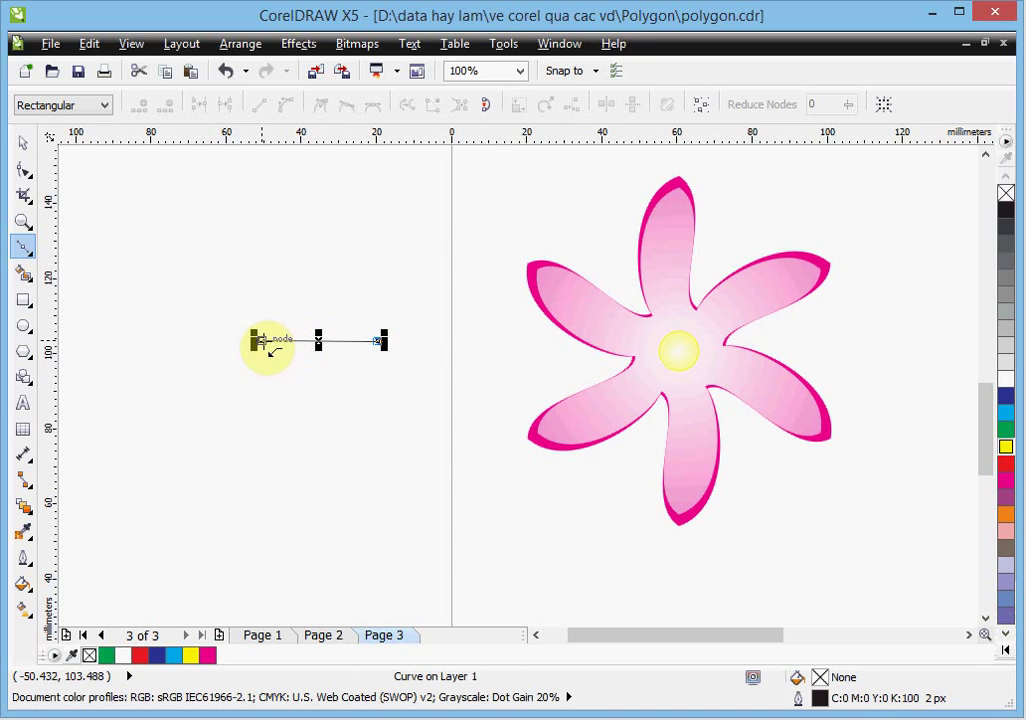
pyautogui.click(24, 146)
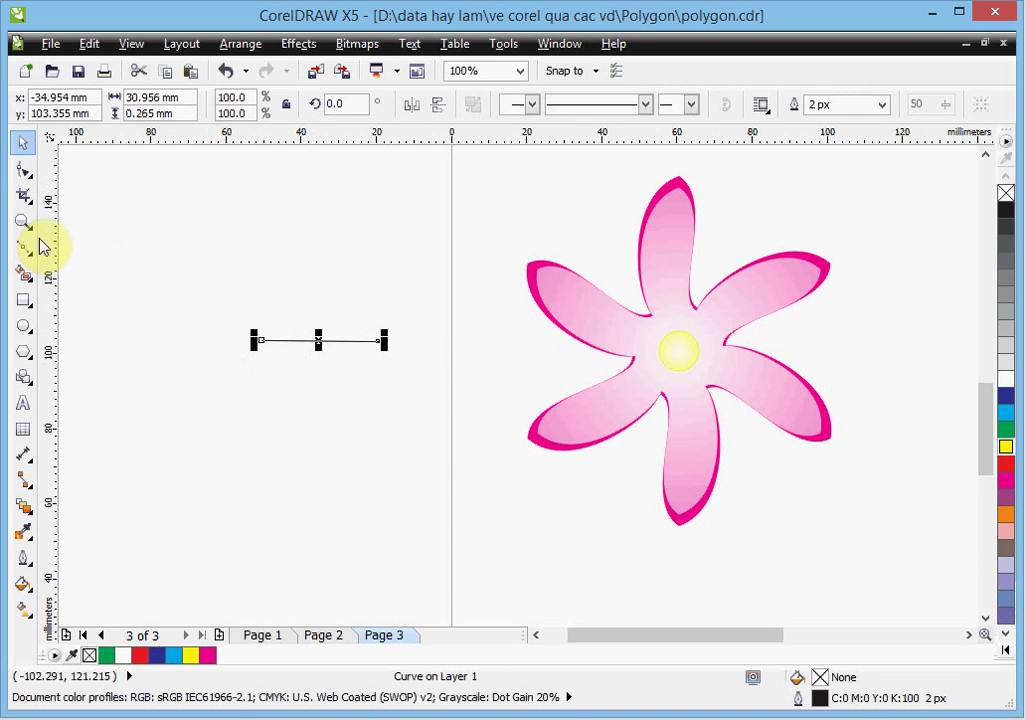
pyautogui.click(23, 170)
# Add a middle node, convert the line to a curve and bend it upward into an arc
pyautogui.scroll(1, 312, 376)
pyautogui.click(320, 311)
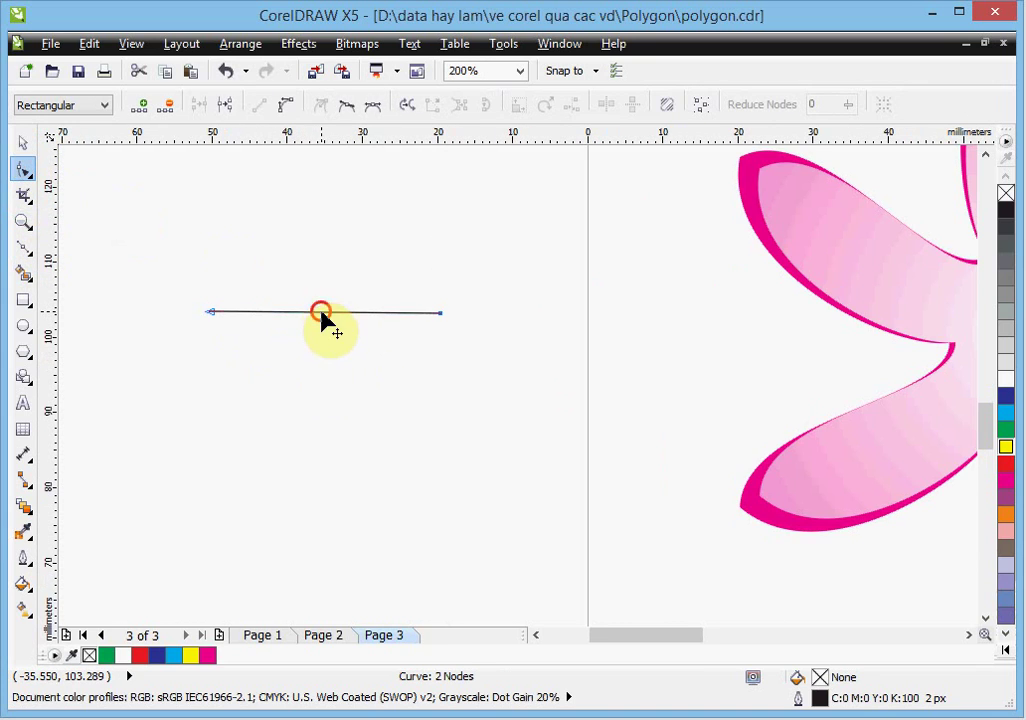
pyautogui.click(289, 104)
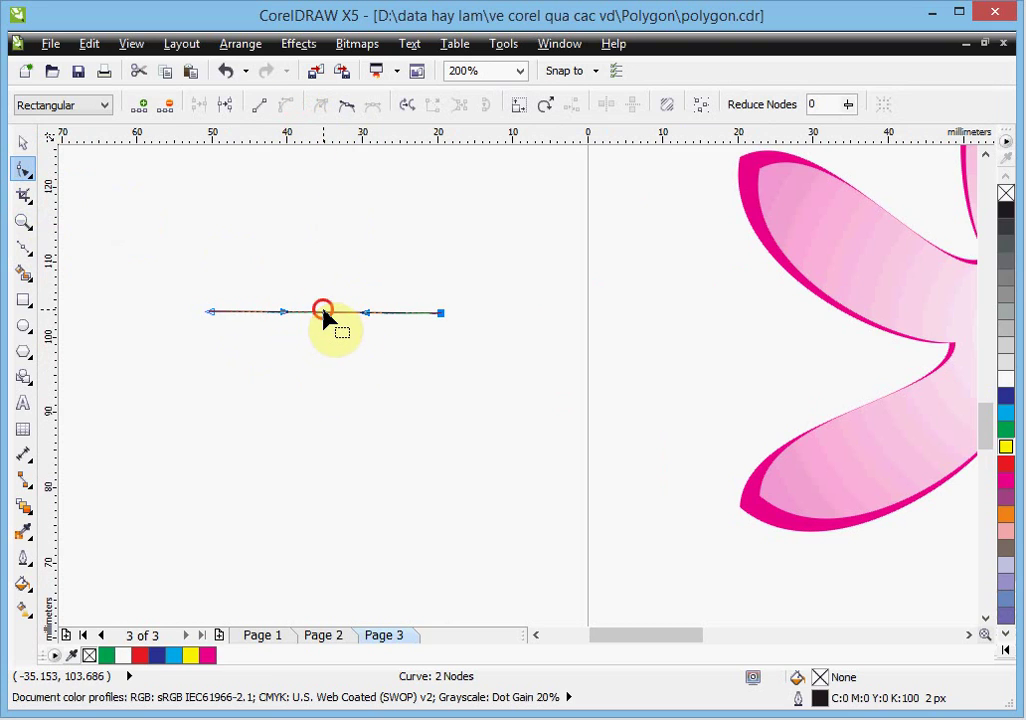
pyautogui.click(210, 311)
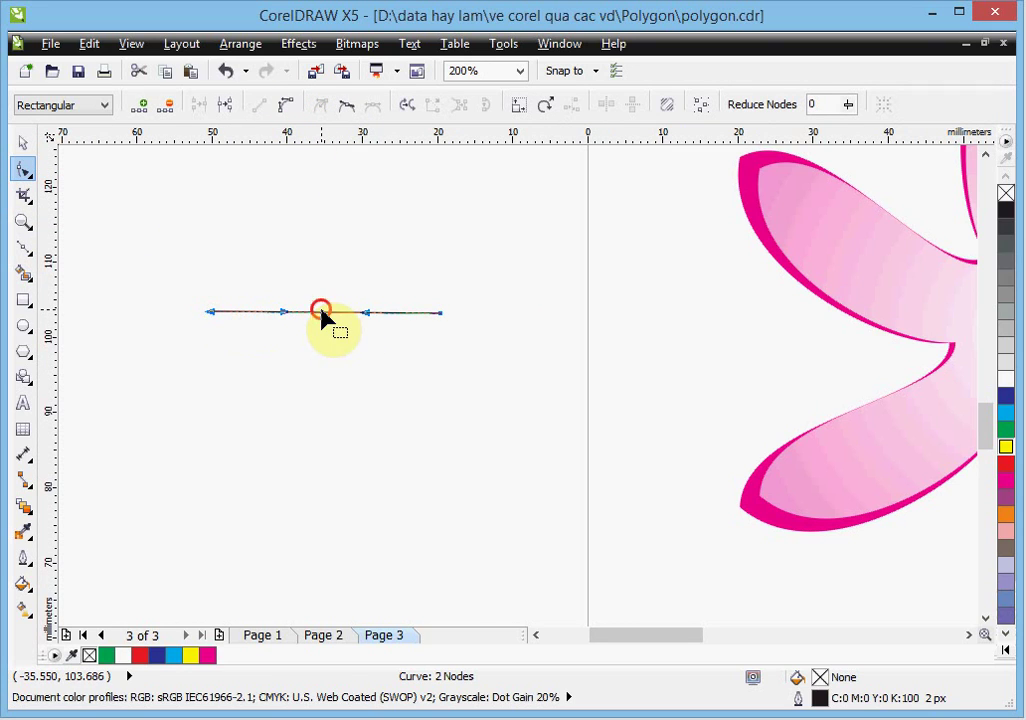
pyautogui.click(441, 313)
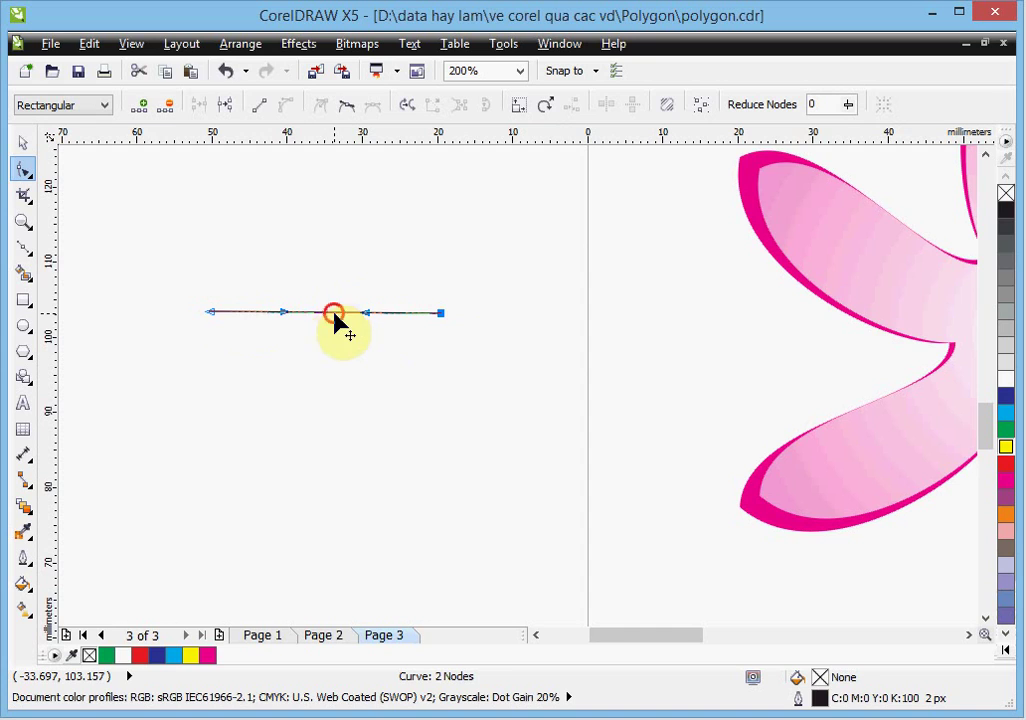
pyautogui.moveTo(334, 314); pyautogui.dragTo(340, 276)
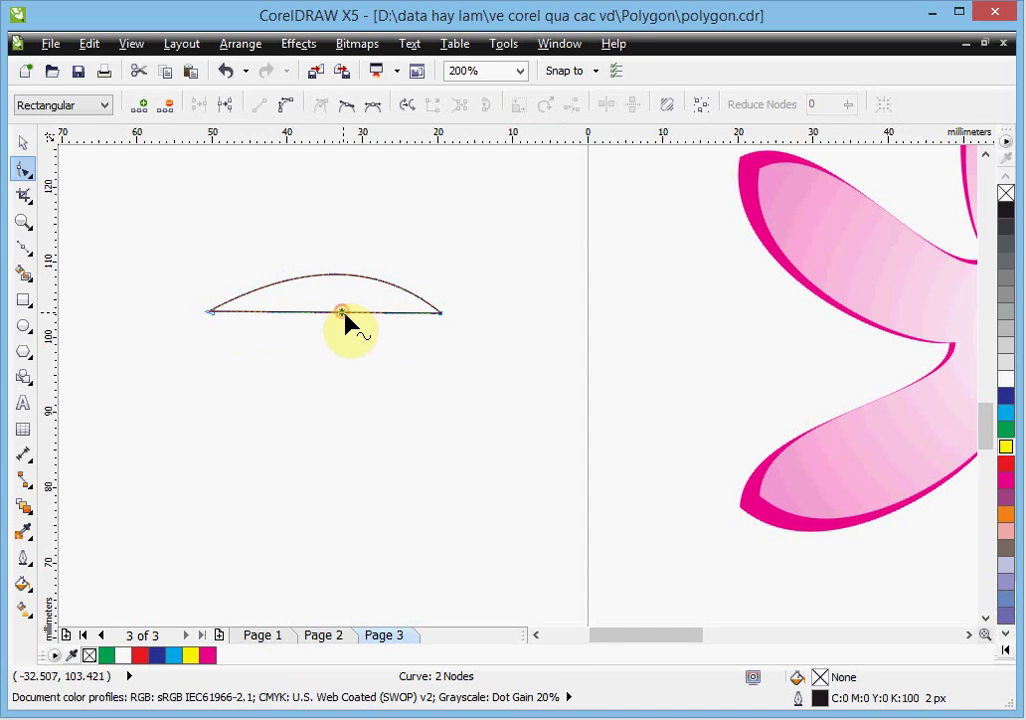
# Bow the bottom edge downward and adjust node handles into a pointed leaf shape
pyautogui.click(284, 106)
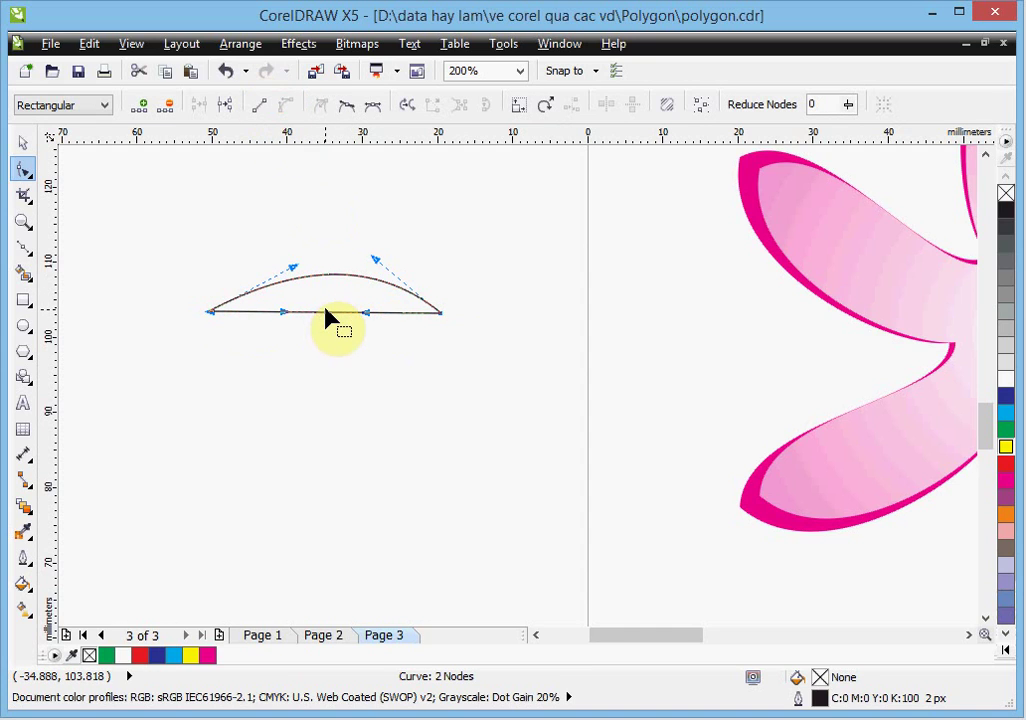
pyautogui.click(441, 313)
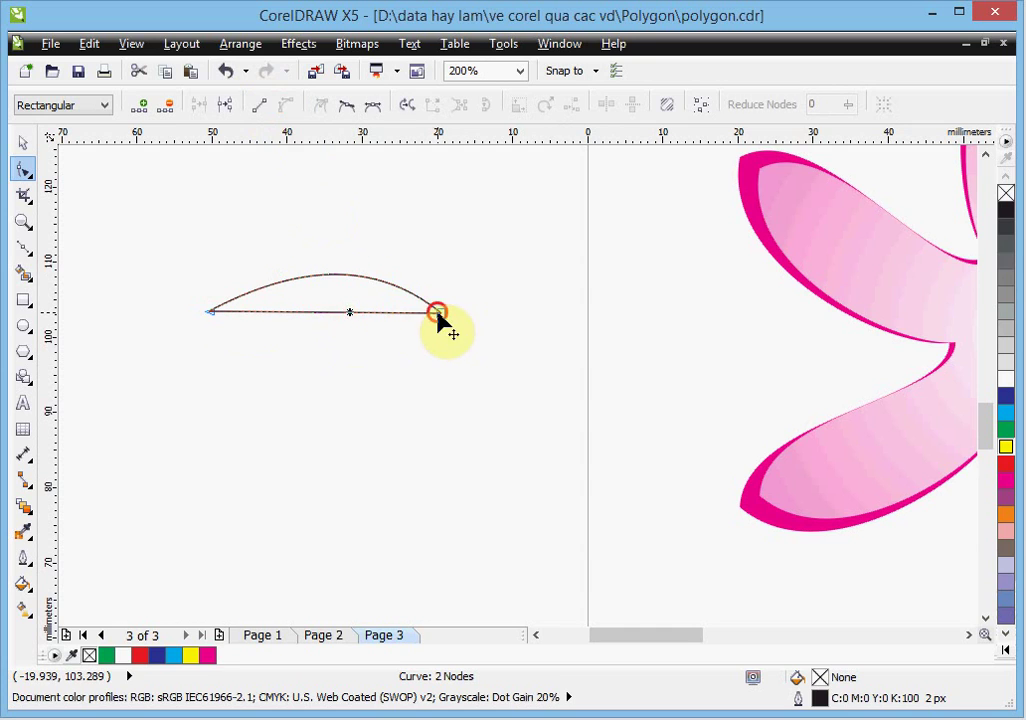
pyautogui.moveTo(352, 322); pyautogui.dragTo(378, 360)
pyautogui.moveTo(284, 313); pyautogui.dragTo(282, 340)
pyautogui.moveTo(375, 359); pyautogui.dragTo(377, 381)
pyautogui.moveTo(375, 260); pyautogui.dragTo(388, 256)
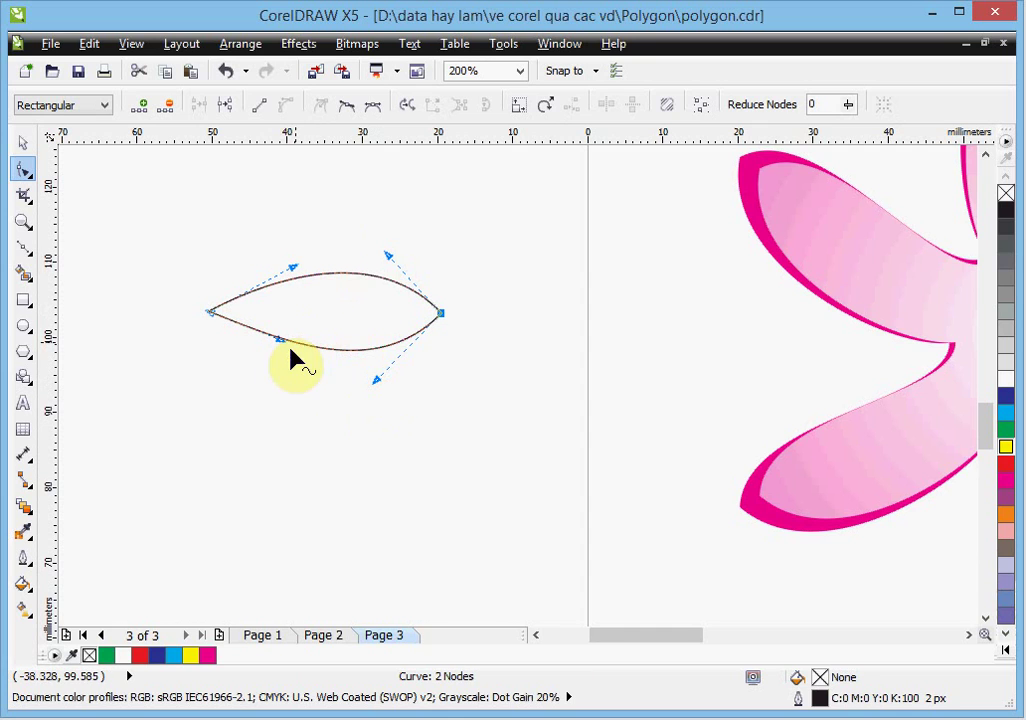
pyautogui.moveTo(279, 340); pyautogui.dragTo(290, 333)
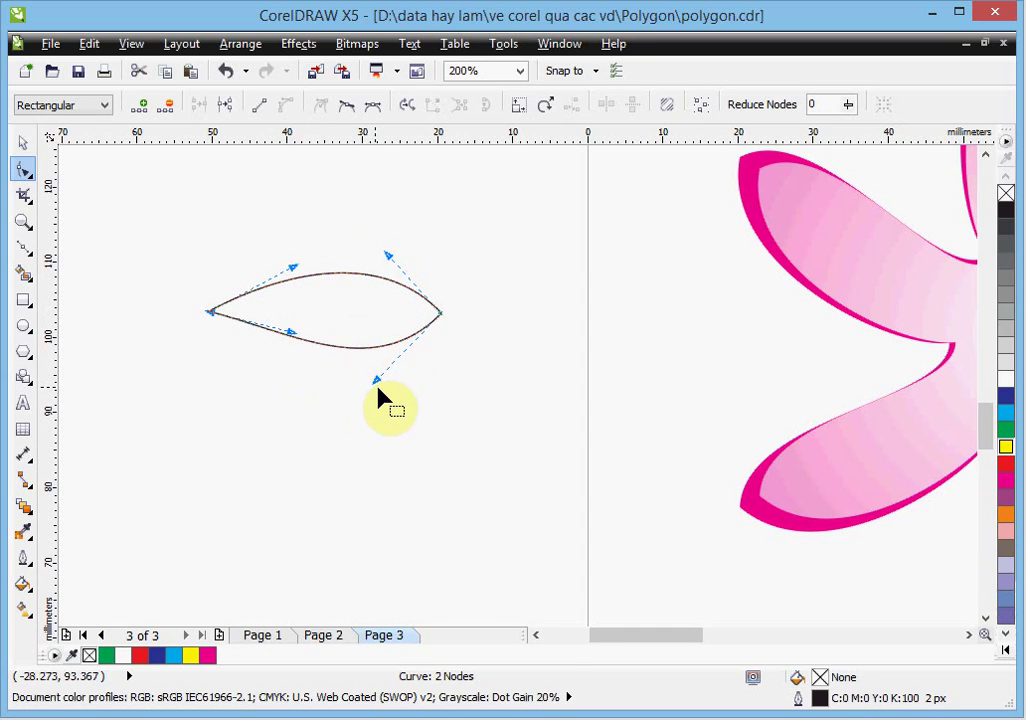
pyautogui.moveTo(377, 382); pyautogui.dragTo(377, 410)
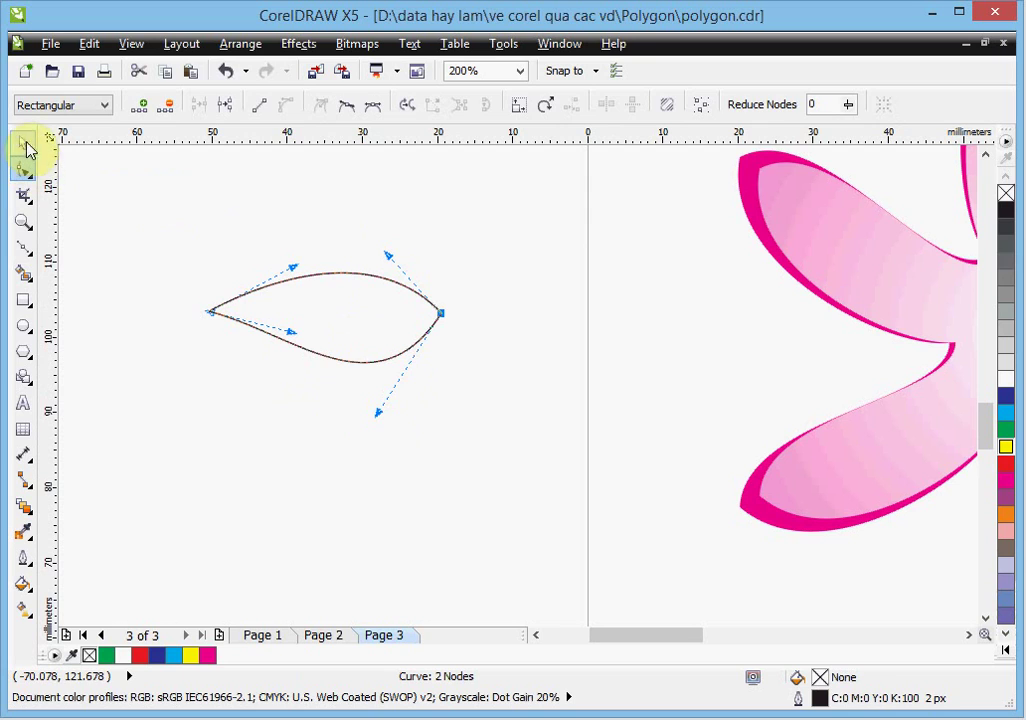
# Select the finished leaf curve and fill it green
pyautogui.click(23, 142)
pyautogui.click(339, 428)
pyautogui.click(355, 314)
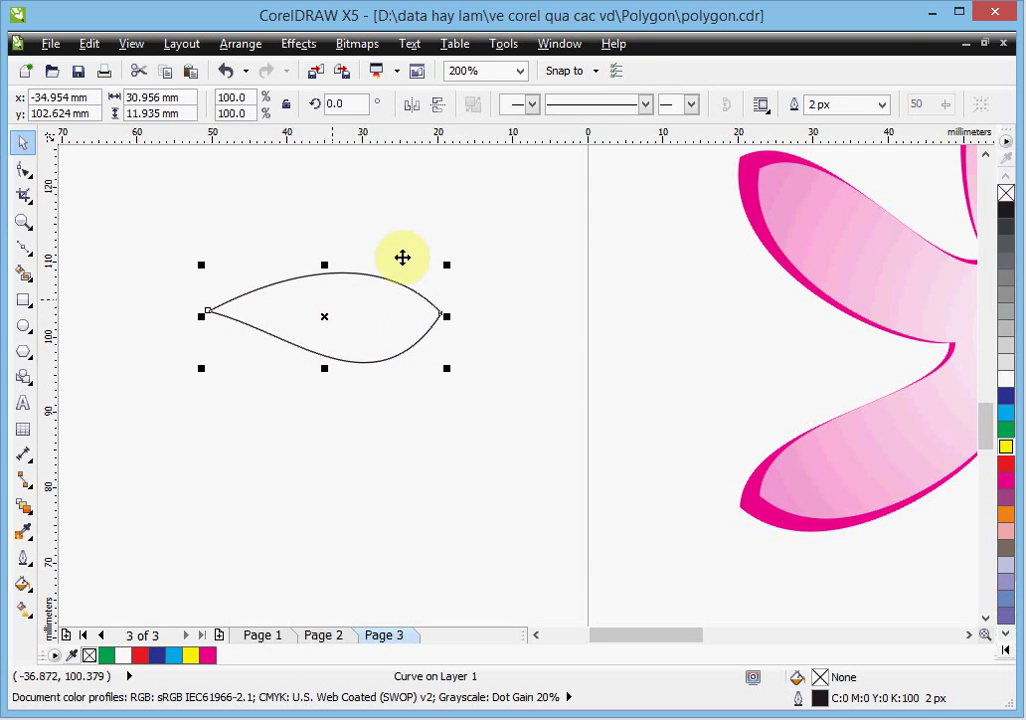
pyautogui.click(1005, 430)
# Outline the leaf green, nudge a duplicate down and trim to leave a top-edge strip
pyautogui.rightClick(1005, 430)
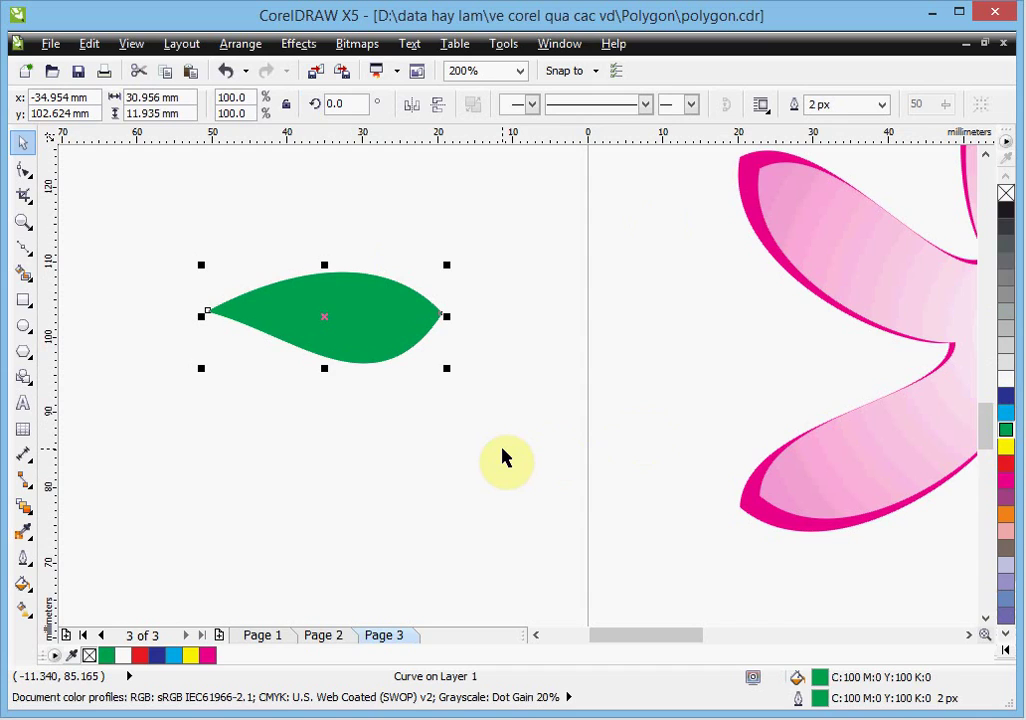
pyautogui.press('Down')
pyautogui.press('Down')
pyautogui.press('Down')
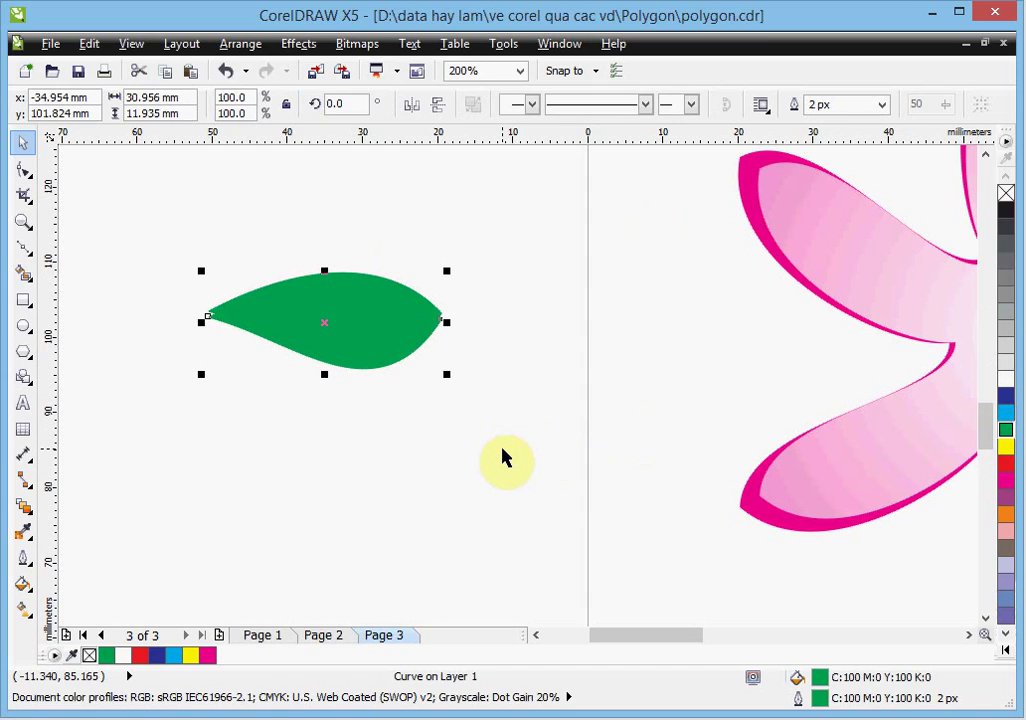
pyautogui.moveTo(323, 360); pyautogui.dragTo(153, 215)
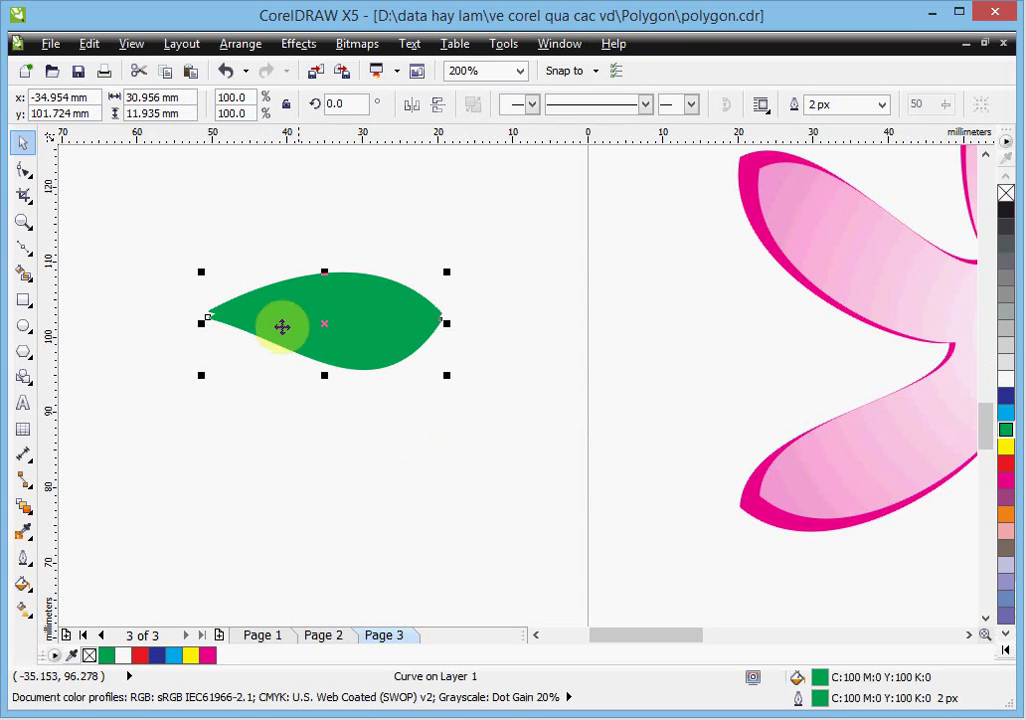
pyautogui.click(620, 104)
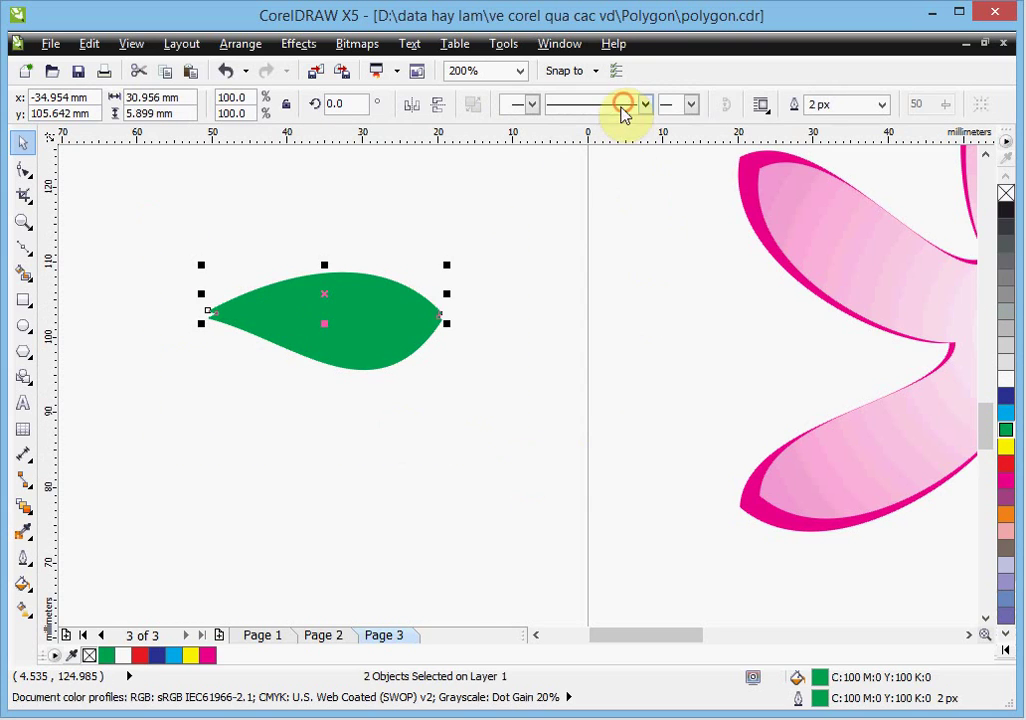
pyautogui.click(474, 262)
pyautogui.hotkey('ctrl', 'z')
pyautogui.click(486, 454)
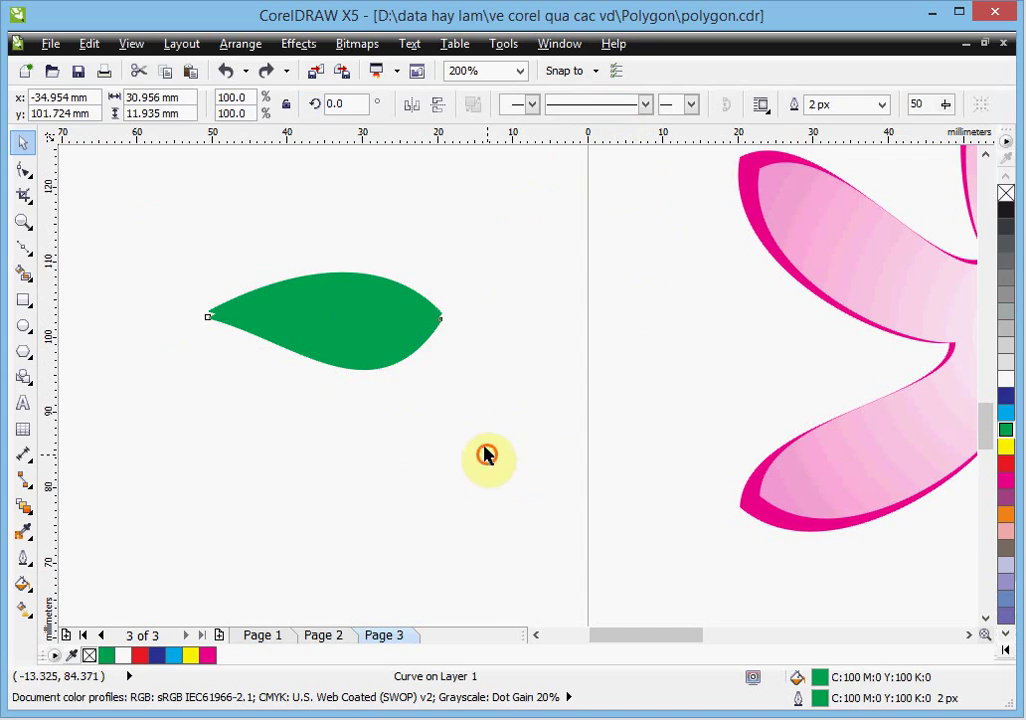
pyautogui.click(221, 314)
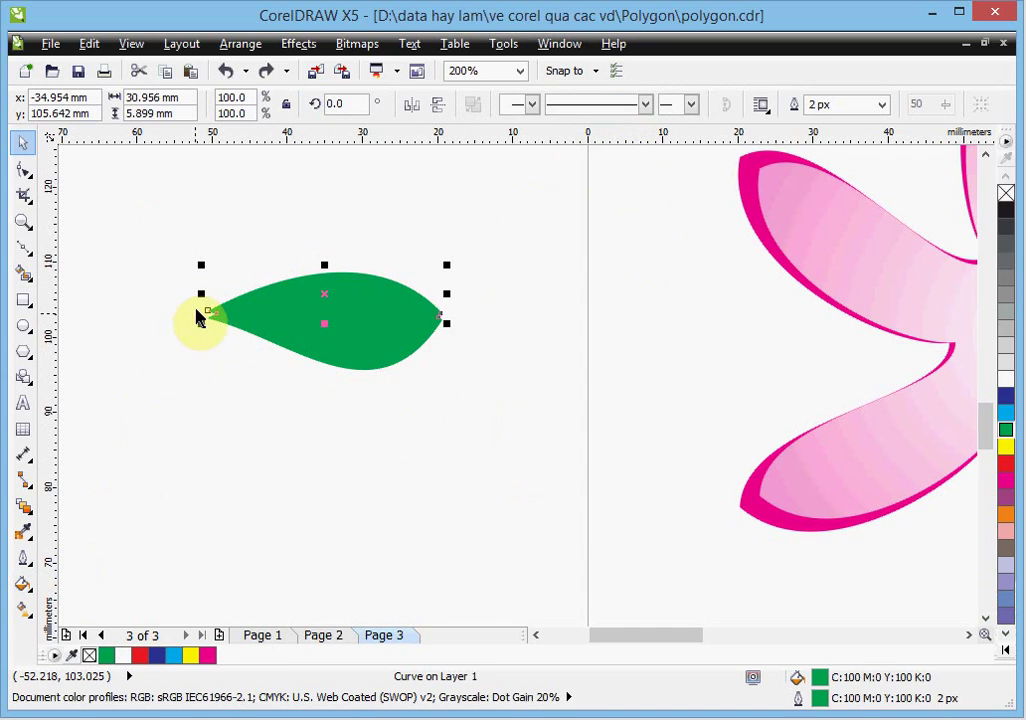
# Apply a radial green-to-white fountain fill with a lowered mid-point to the top strip
pyautogui.click(30, 588)
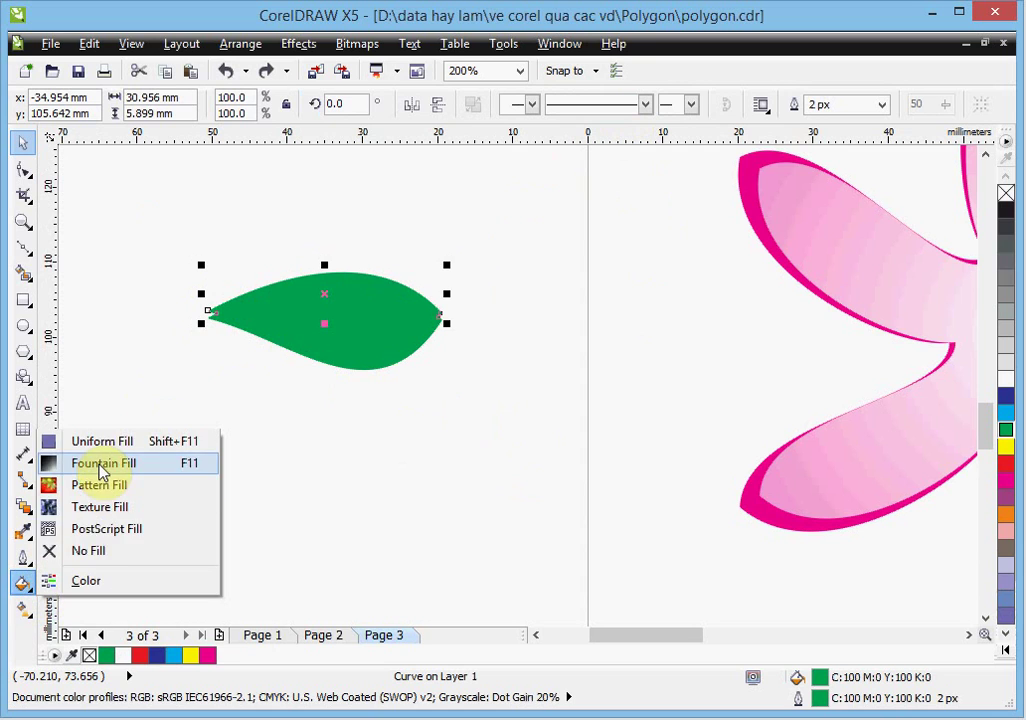
pyautogui.click(100, 466)
pyautogui.click(410, 213)
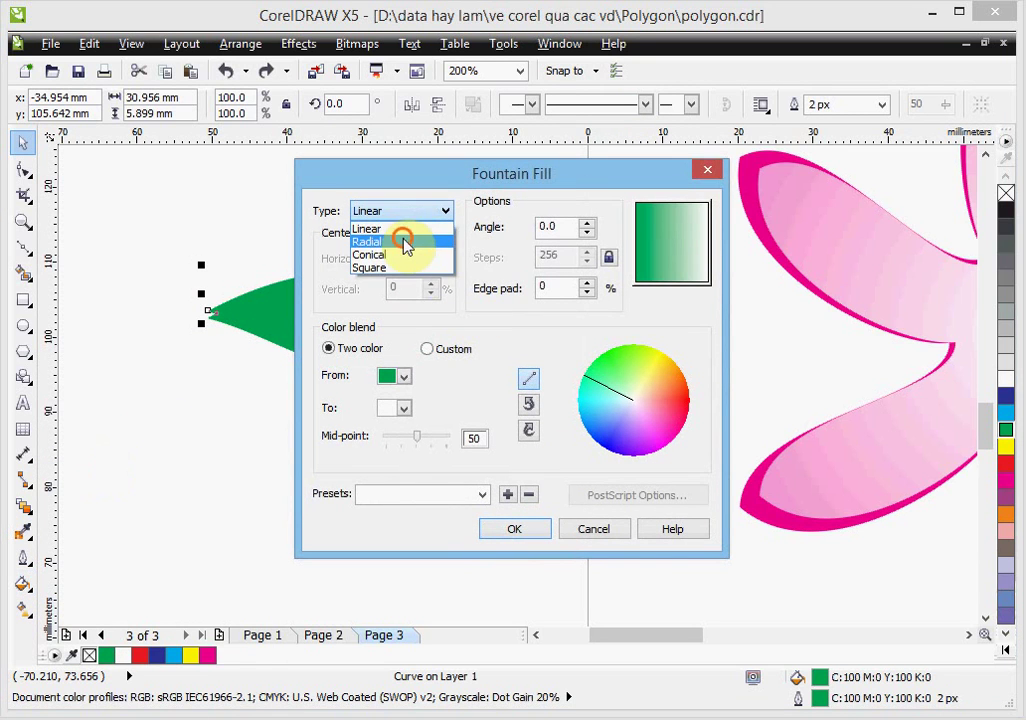
pyautogui.click(403, 242)
pyautogui.moveTo(417, 436); pyautogui.dragTo(391, 441)
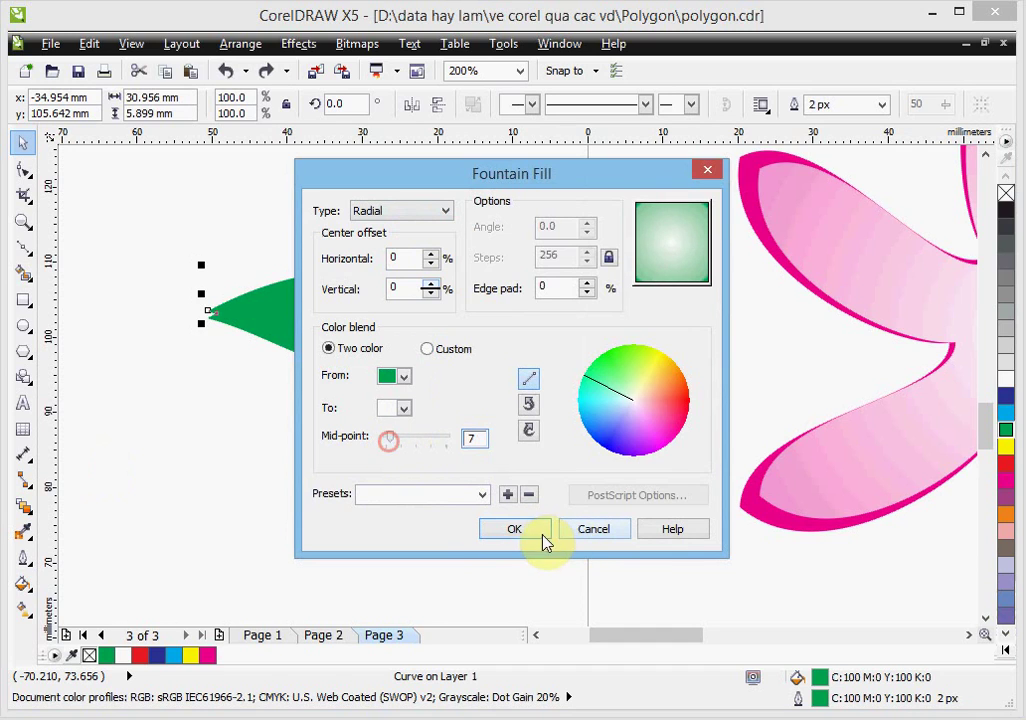
pyautogui.click(533, 530)
pyautogui.scroll(1, 340, 320)
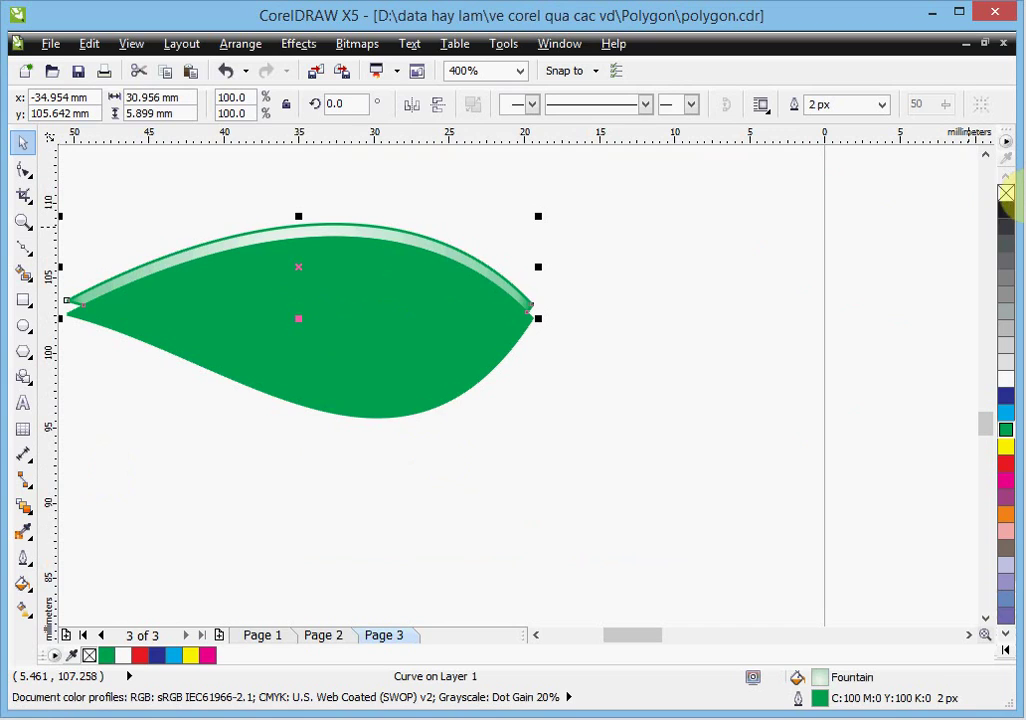
# Remove the strip's outline, nudge it down and bring it in front of the leaf
pyautogui.rightClick(1006, 193)
pyautogui.press('Down')
pyautogui.press('Down')
pyautogui.press('Down')
pyautogui.press('Down')
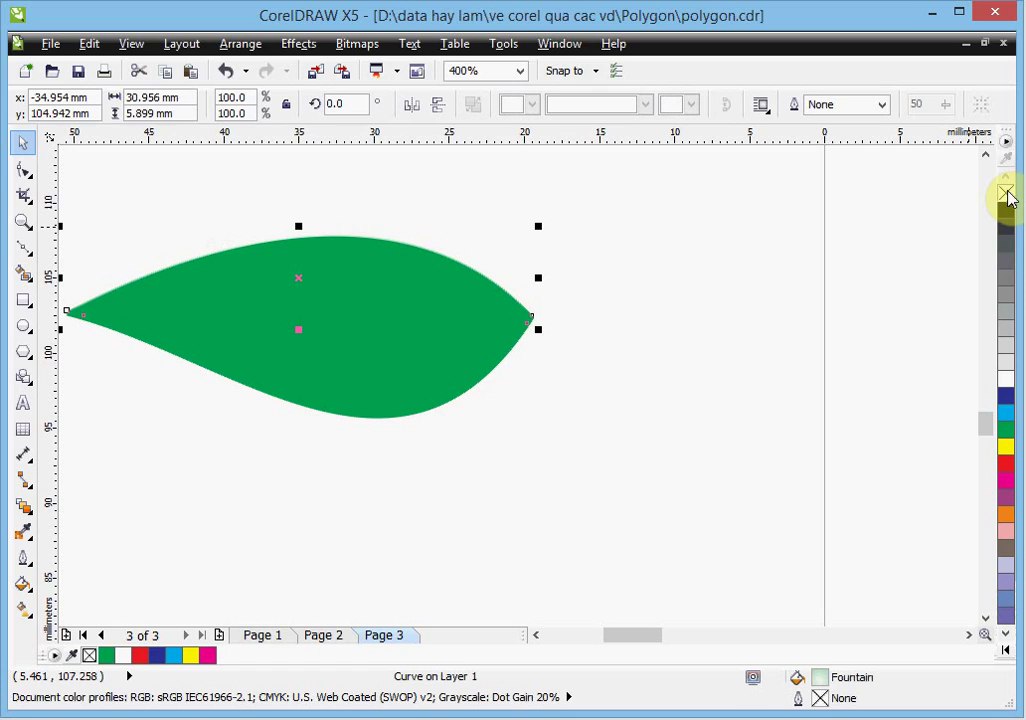
pyautogui.hotkey('ctrl', 'PageUp')
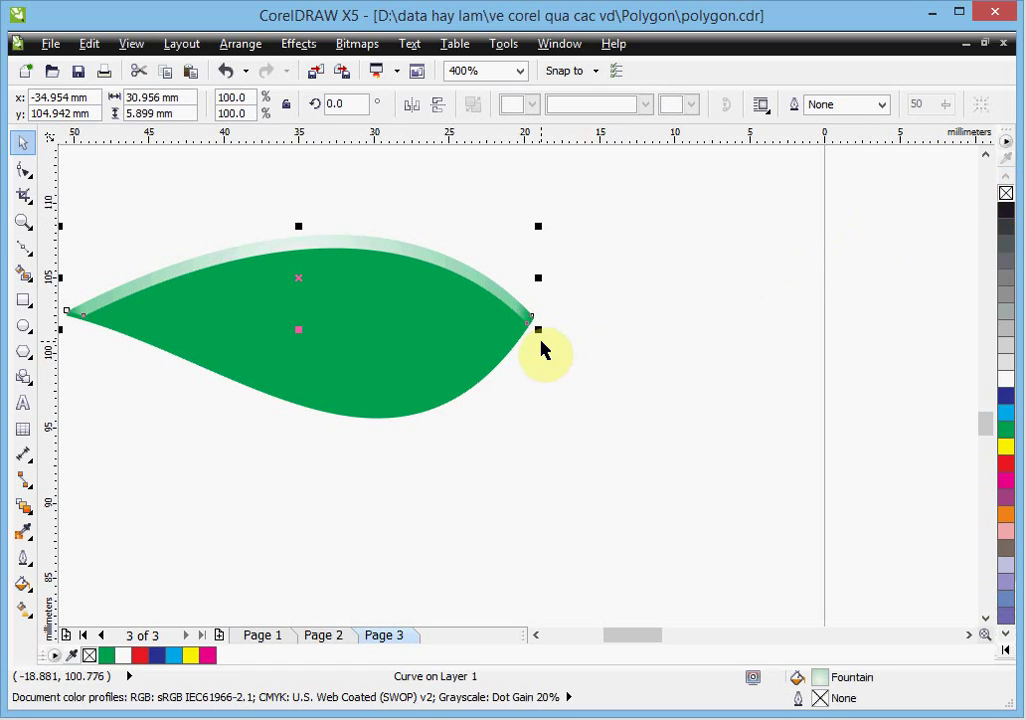
pyautogui.press('Down')
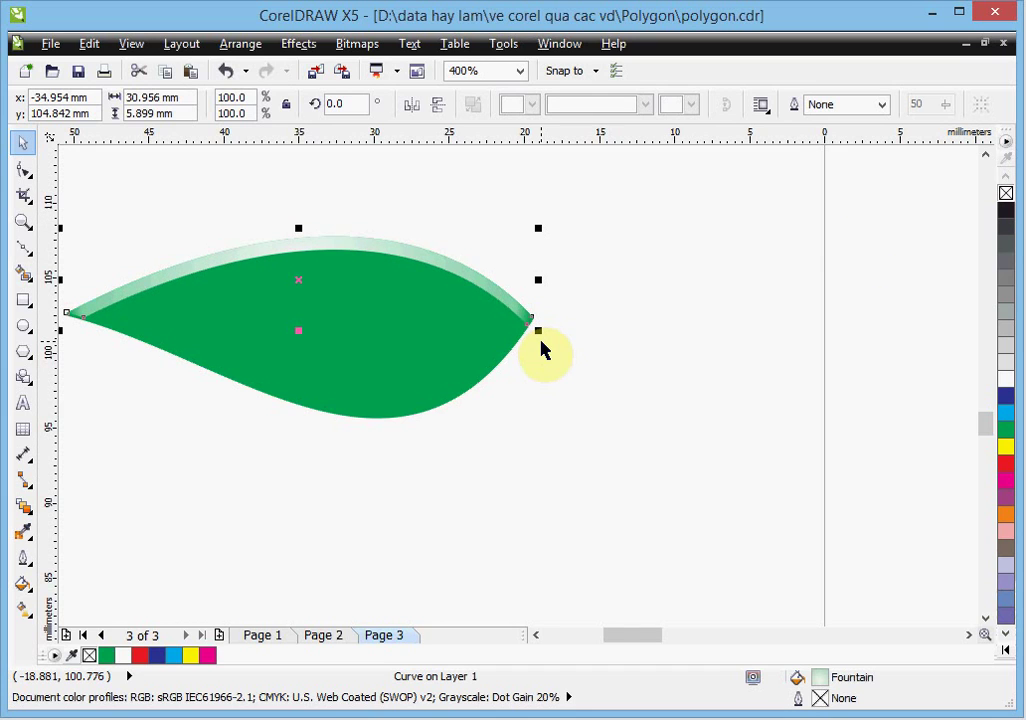
# Scale the highlight strip until it meets both the left and right leaf tips
pyautogui.scroll(2, 76, 314)
pyautogui.scroll(2, 76, 314)
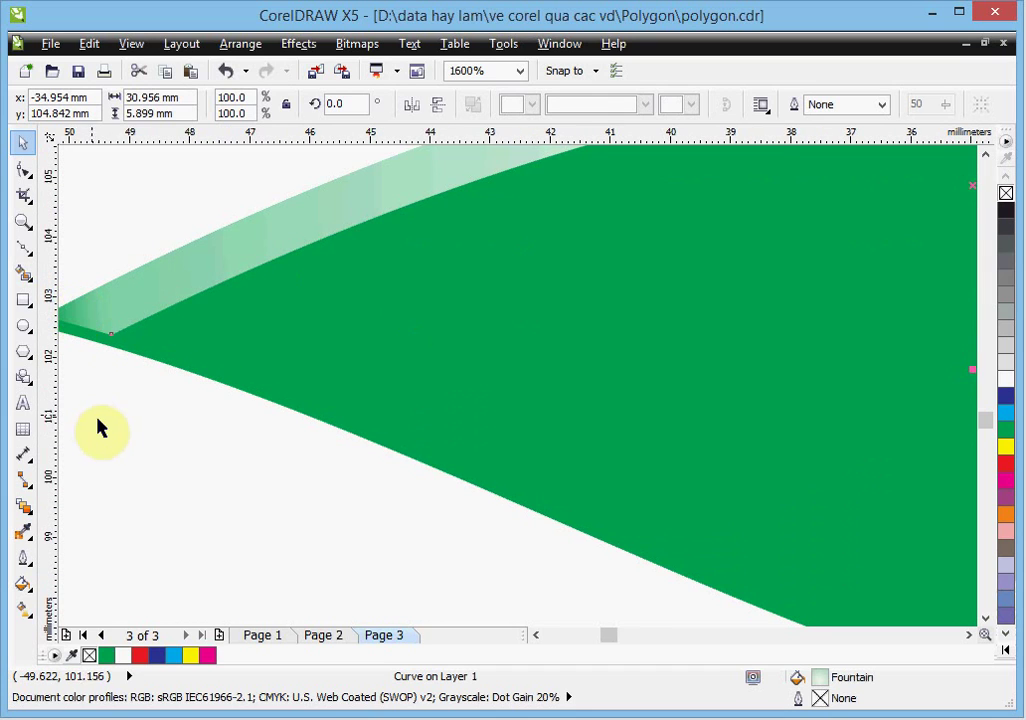
pyautogui.click(101, 425)
pyautogui.click(110, 318)
pyautogui.click(548, 636)
pyautogui.moveTo(217, 366); pyautogui.dragTo(201, 426)
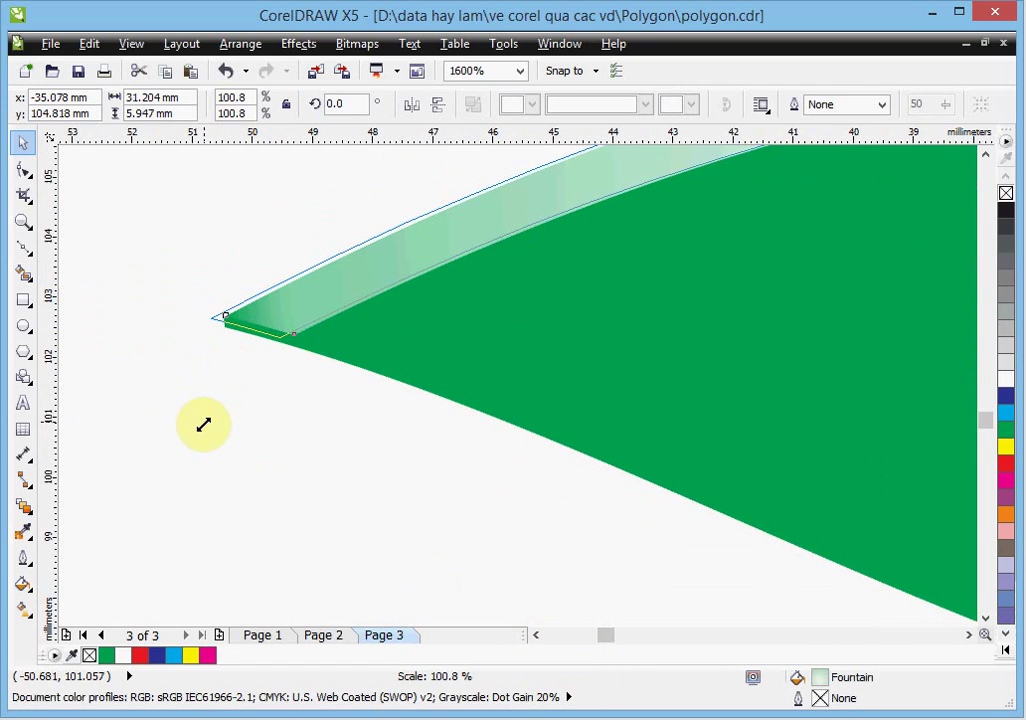
pyautogui.scroll(-1, 447, 380)
pyautogui.scroll(-2, 480, 381)
pyautogui.scroll(1, 675, 382)
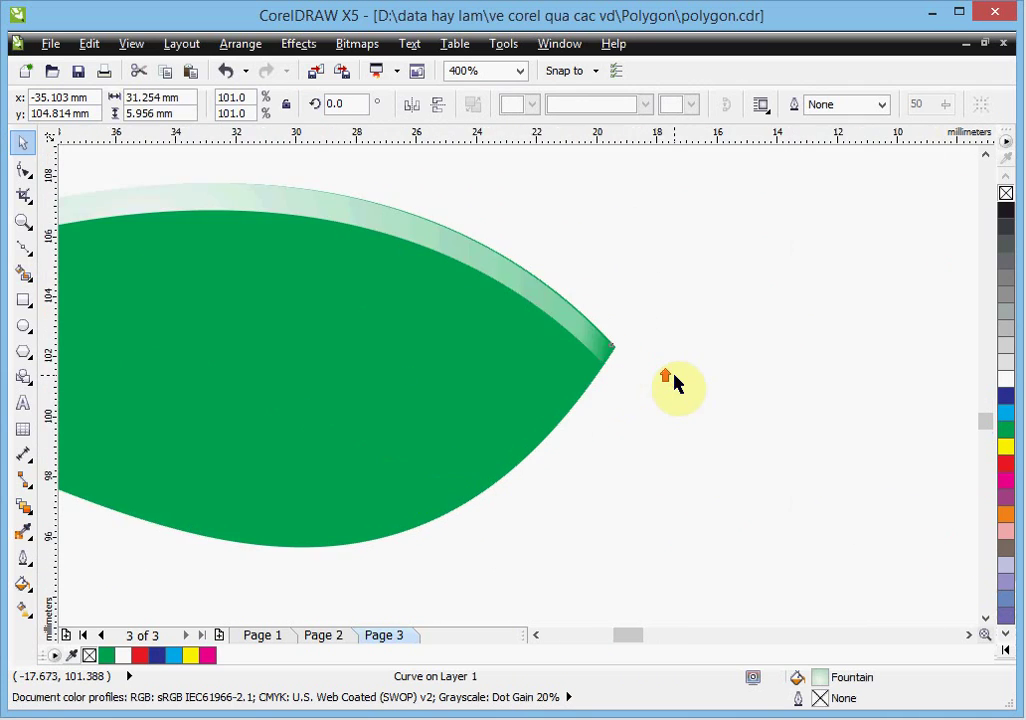
pyautogui.scroll(2, 677, 381)
pyautogui.moveTo(557, 358); pyautogui.dragTo(561, 355)
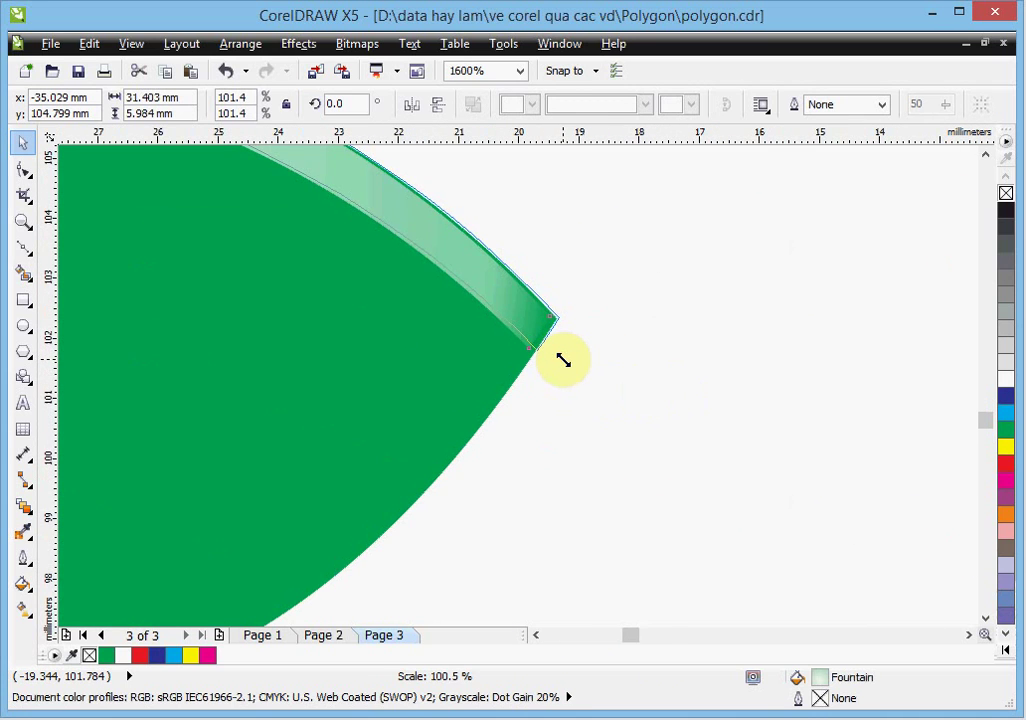
pyautogui.scroll(-2, 566, 358)
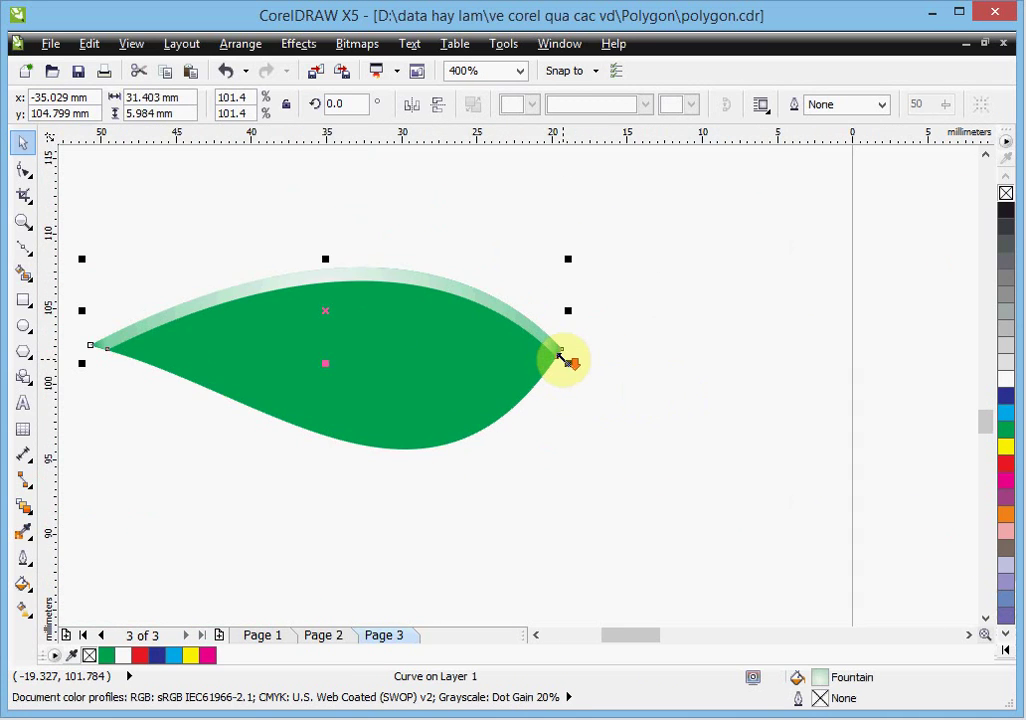
pyautogui.click(176, 412)
pyautogui.scroll(-1, 305, 360)
pyautogui.scroll(-1, 305, 365)
# Move the leaf and highlight onto the flower, rotated between the top and upper-left petals
pyautogui.moveTo(229, 309); pyautogui.dragTo(401, 408)
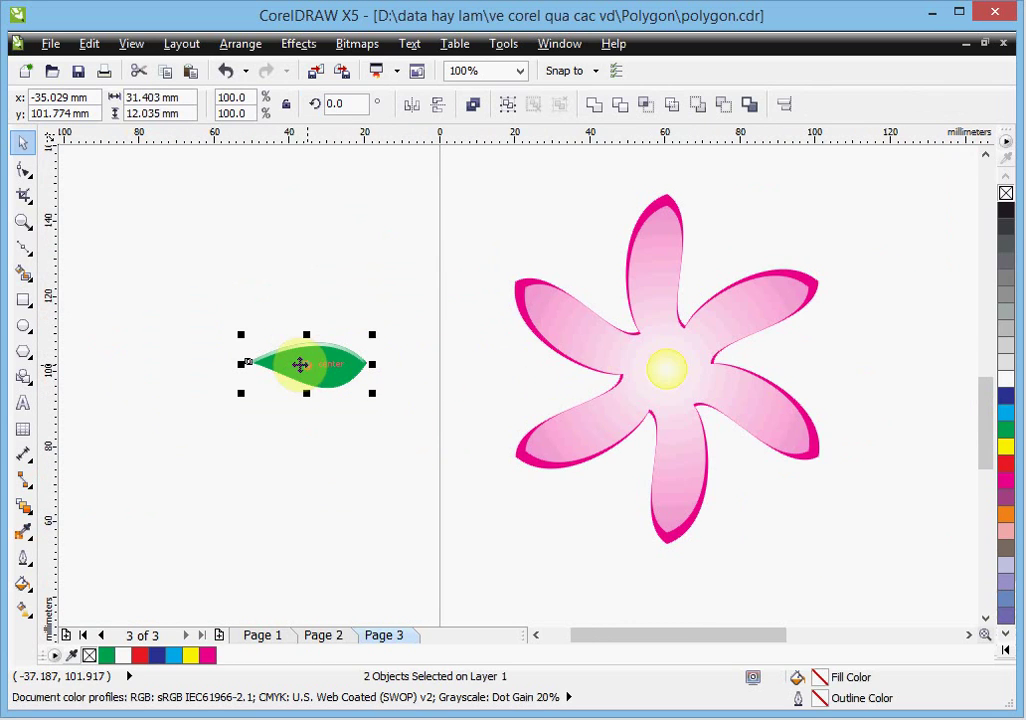
pyautogui.moveTo(304, 367); pyautogui.dragTo(583, 331)
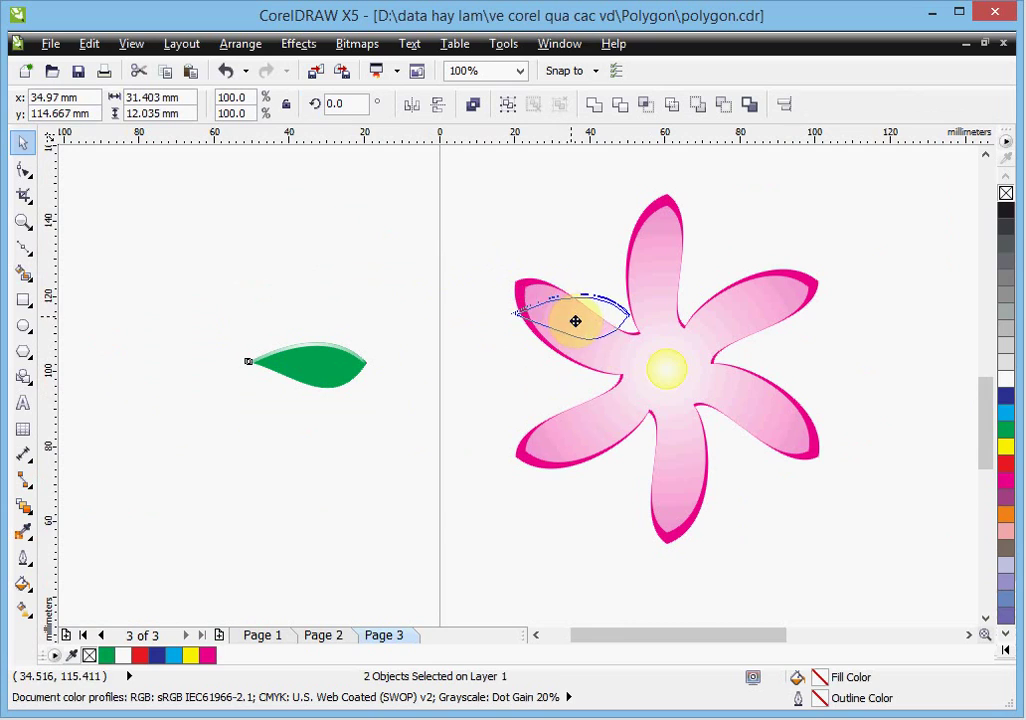
pyautogui.moveTo(583, 331); pyautogui.dragTo(653, 354)
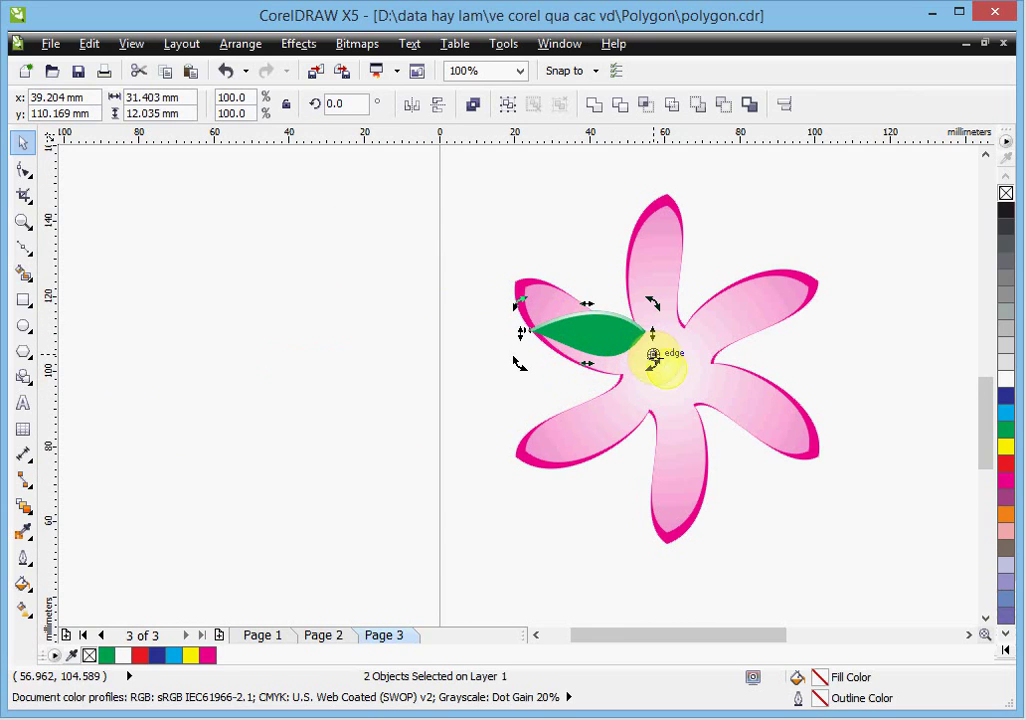
pyautogui.moveTo(522, 362); pyautogui.dragTo(523, 276)
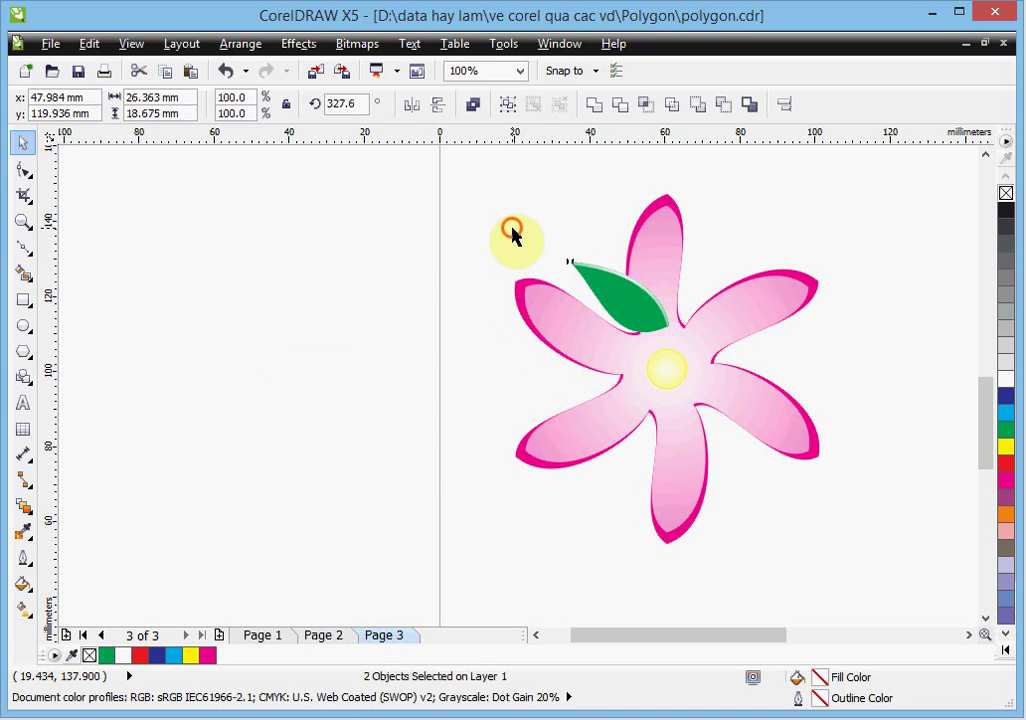
pyautogui.click(511, 232)
pyautogui.moveTo(546, 226)
pyautogui.mouseDown()
pyautogui.moveTo(677, 344)
pyautogui.moveTo(627, 324)
pyautogui.mouseUp()
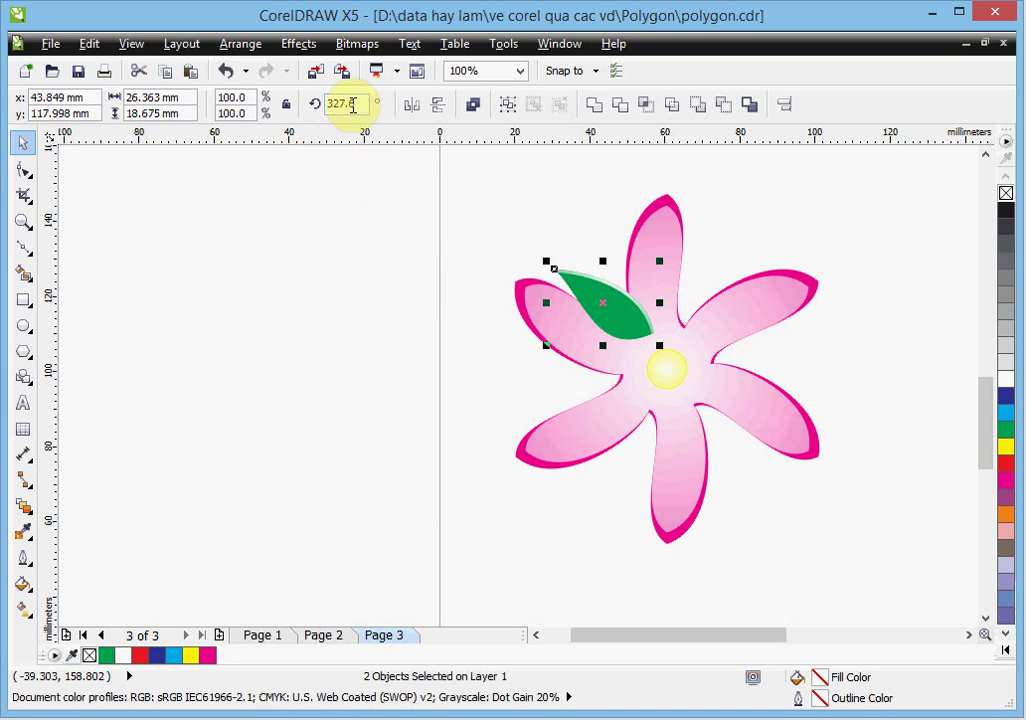
pyautogui.click(480, 305)
pyautogui.moveTo(533, 227); pyautogui.dragTo(665, 355)
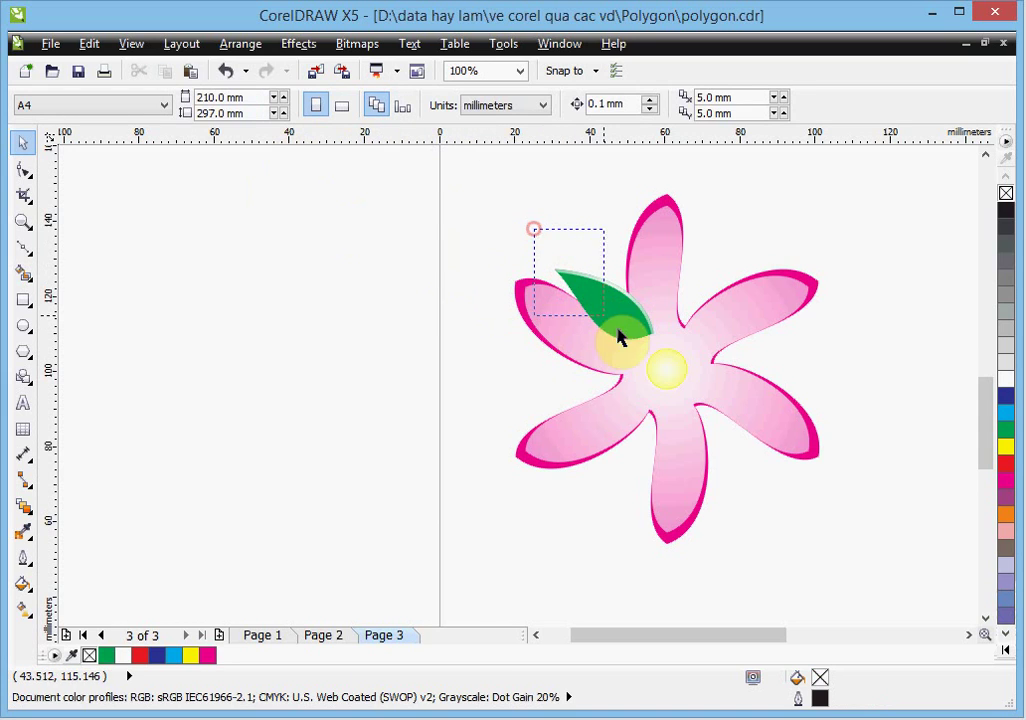
# Group the leaf with its highlight and move its rotation centre onto the flower's centre
pyautogui.click(508, 106)
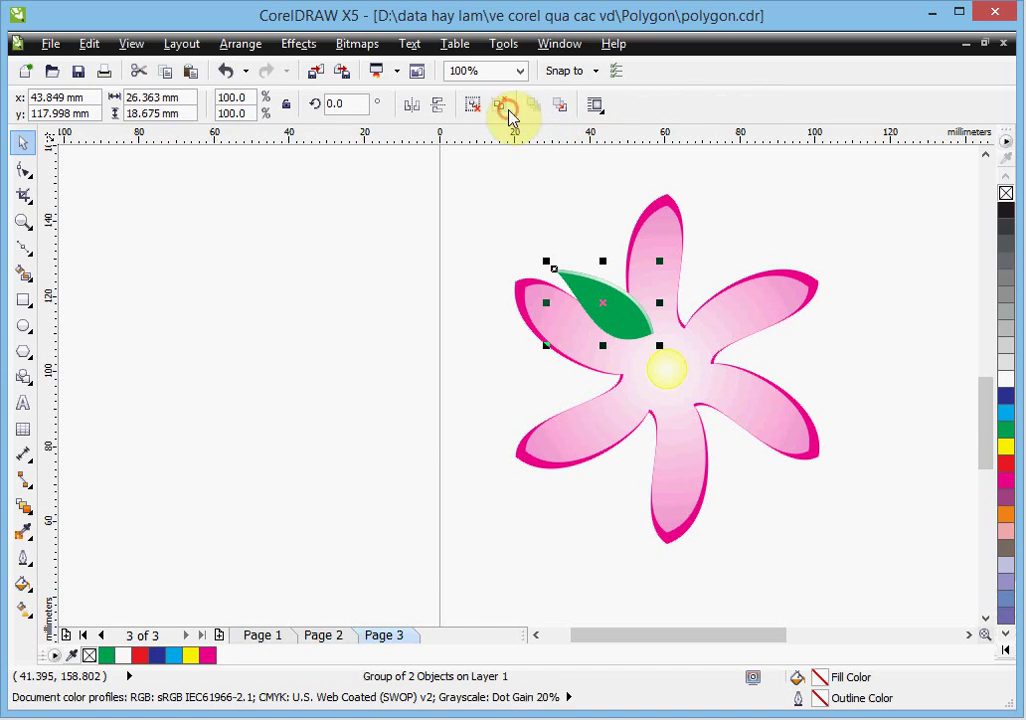
pyautogui.click(607, 300)
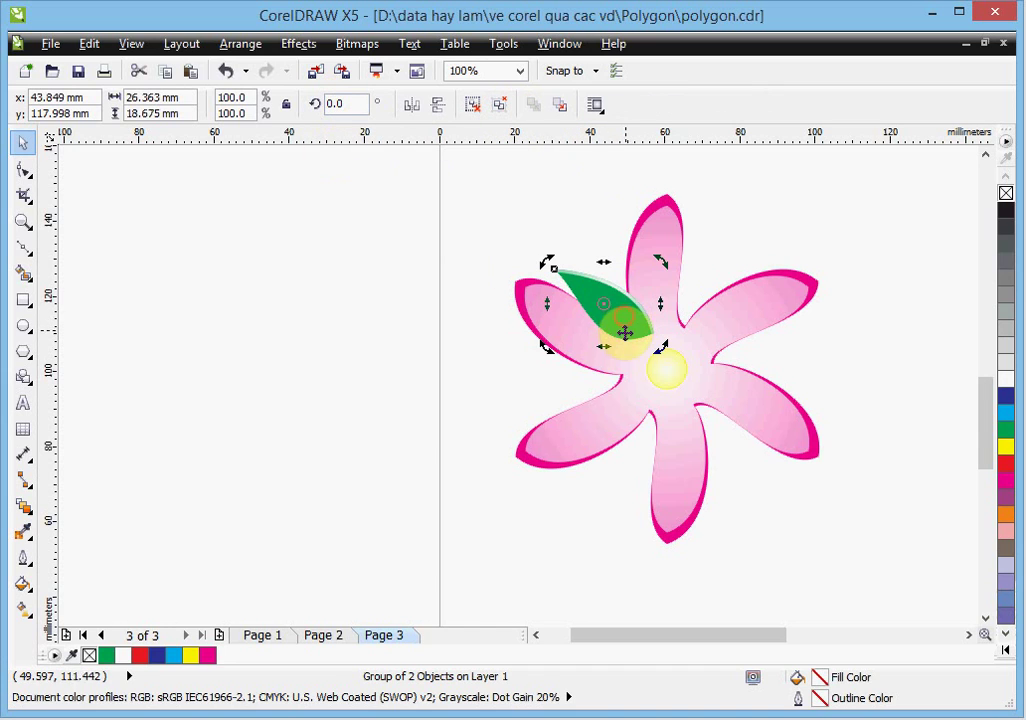
pyautogui.moveTo(643, 340); pyautogui.dragTo(666, 368)
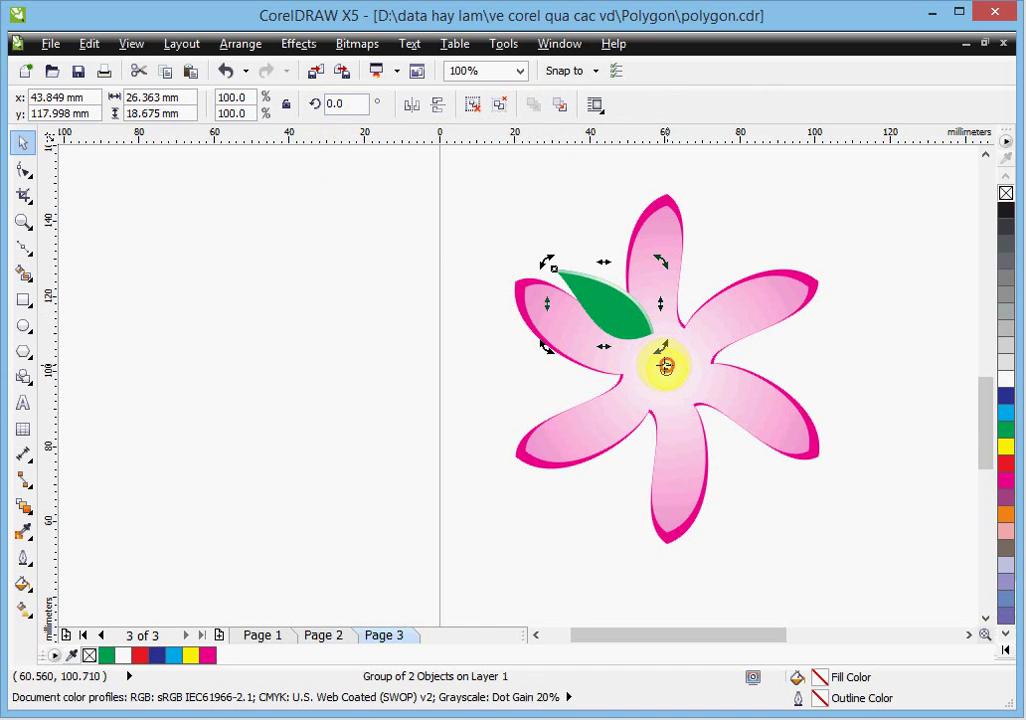
# Reselect the leaf group in rotation mode and enter a 60° rotation angle
pyautogui.click(508, 378)
pyautogui.click(600, 308)
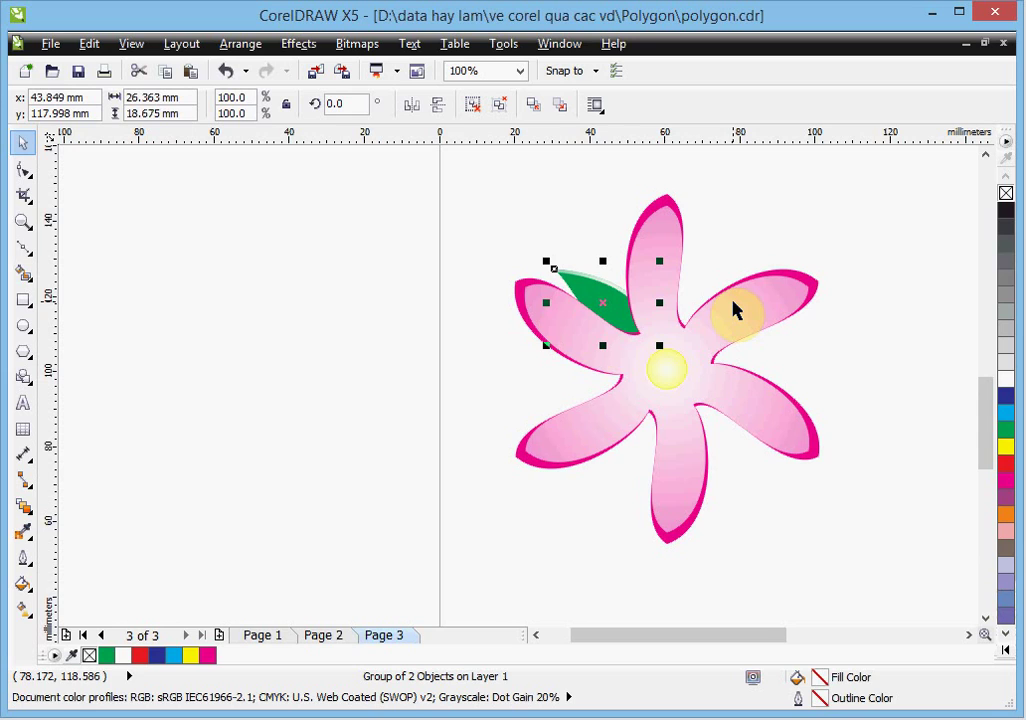
pyautogui.click(600, 305)
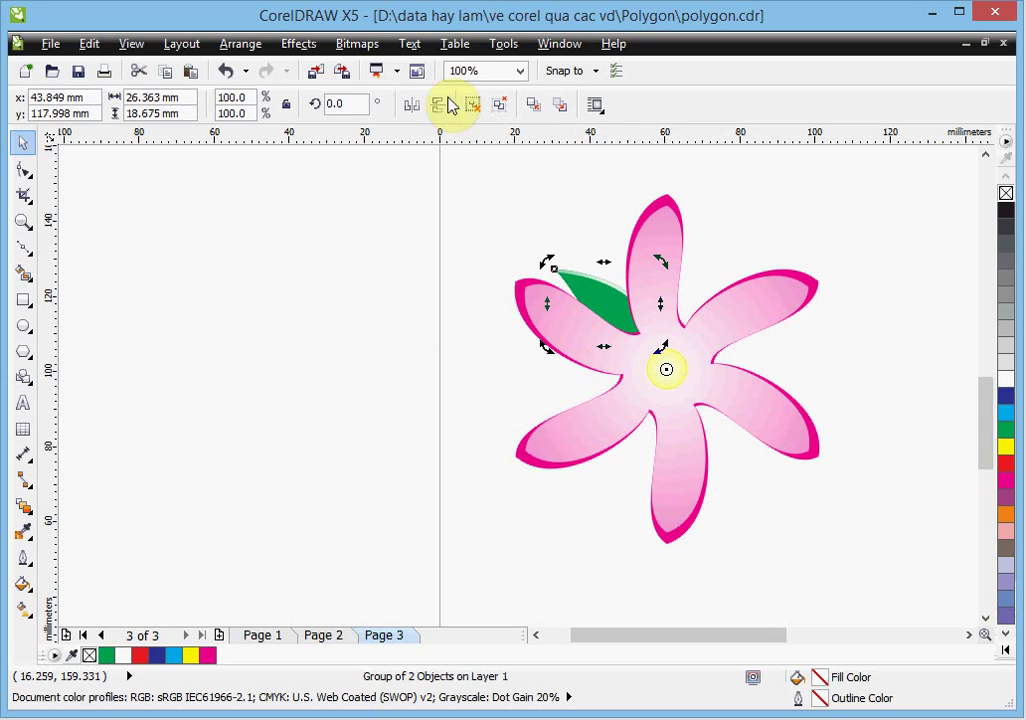
pyautogui.click(361, 102)
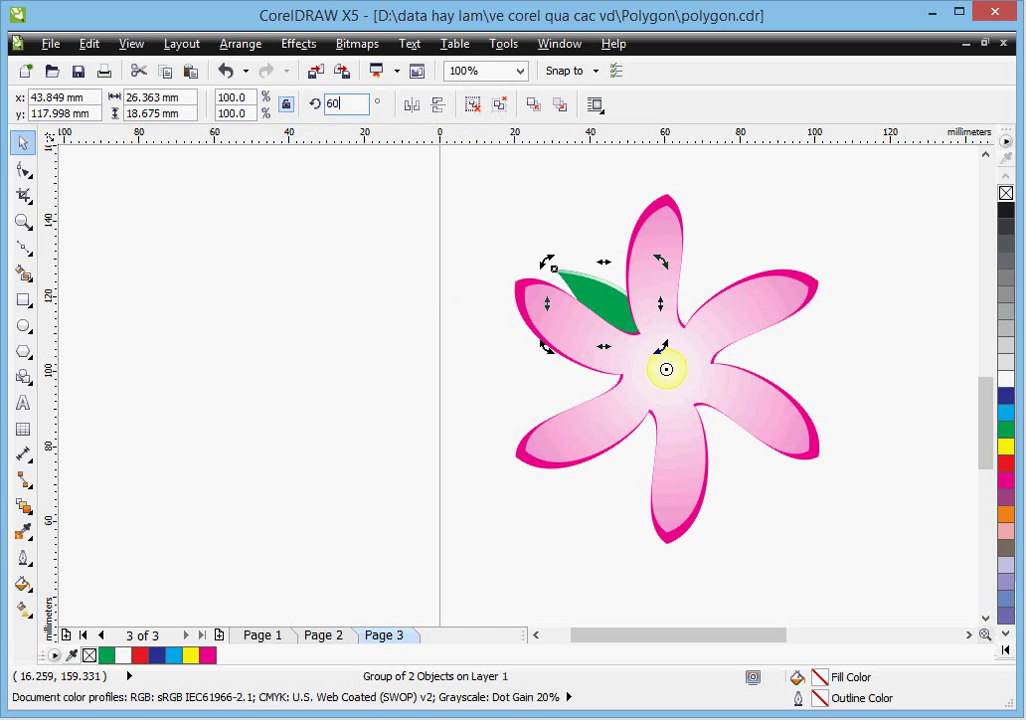
# Apply the 60° rotation and repeat it twice to add more rotated leaf copies
pyautogui.press('Return')
pyautogui.hotkey('ctrl', 'r')
pyautogui.hotkey('ctrl', 'r')
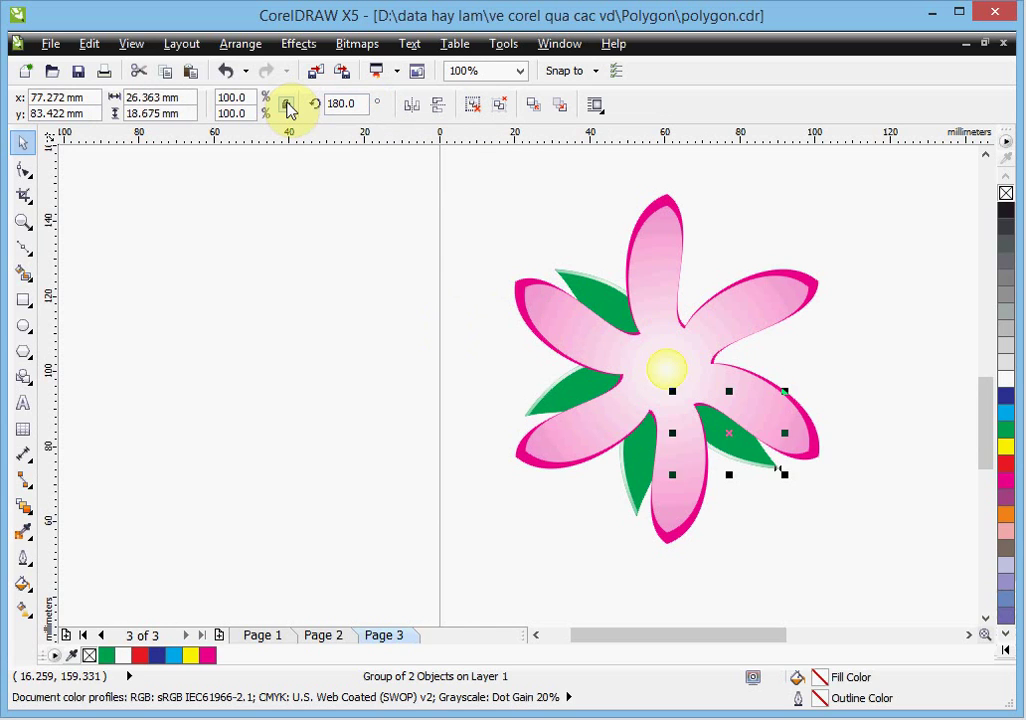
pyautogui.hotkey('ctrl', 'r')
pyautogui.hotkey('ctrl', 'r')
# Tilt the left and bottom leaves so each sits between neighbouring petals
pyautogui.click(377, 312)
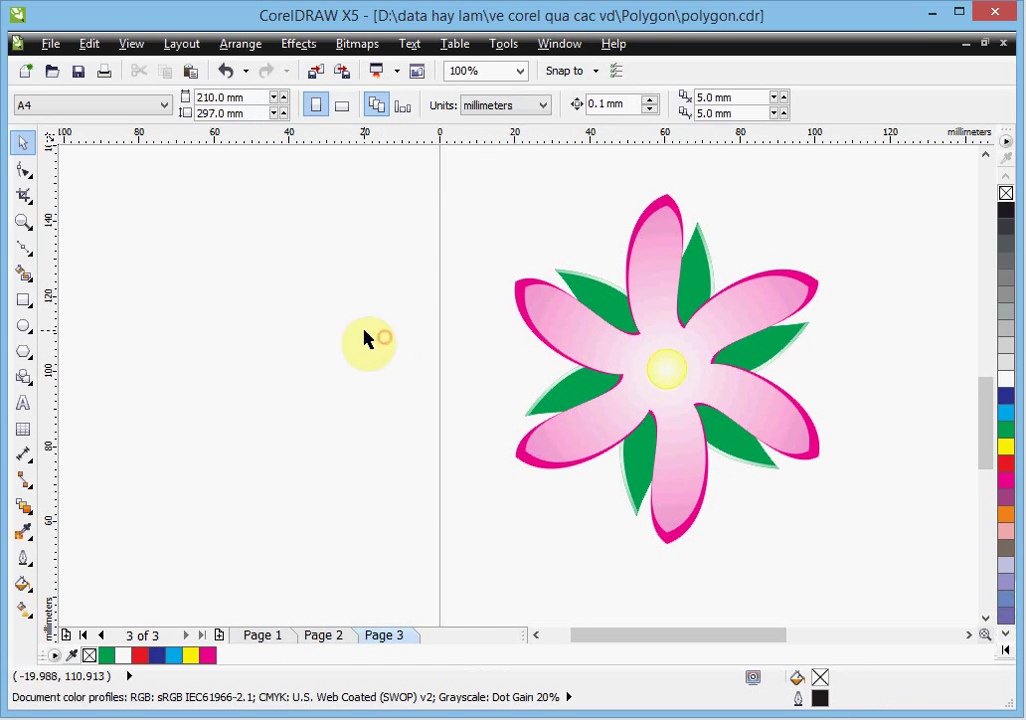
pyautogui.click(556, 410)
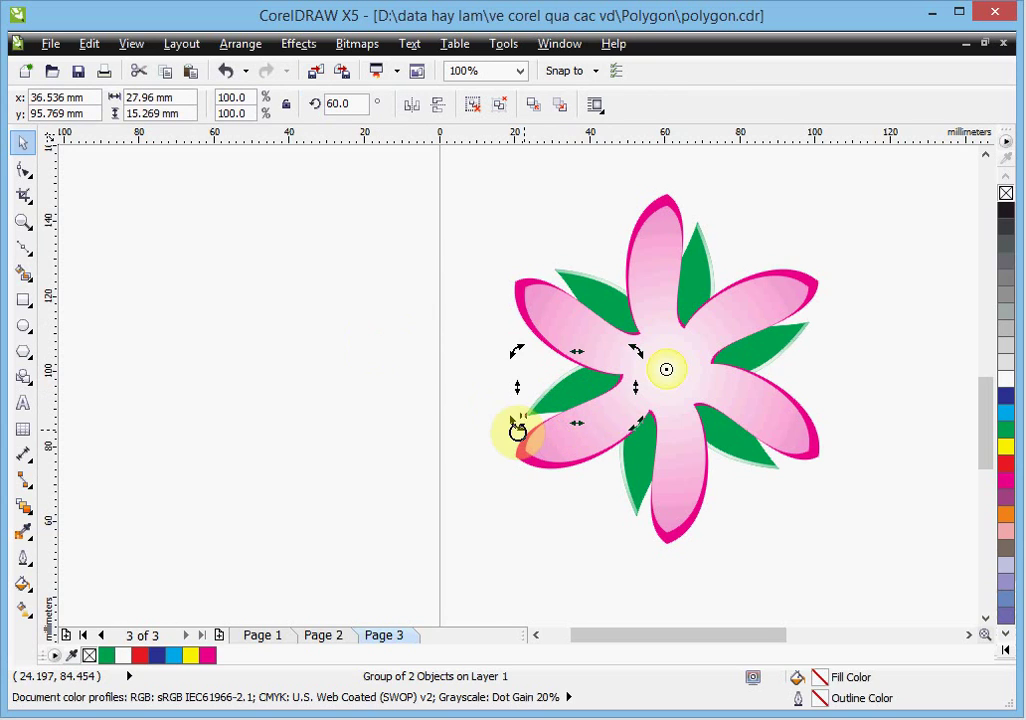
pyautogui.moveTo(516, 421); pyautogui.dragTo(508, 411)
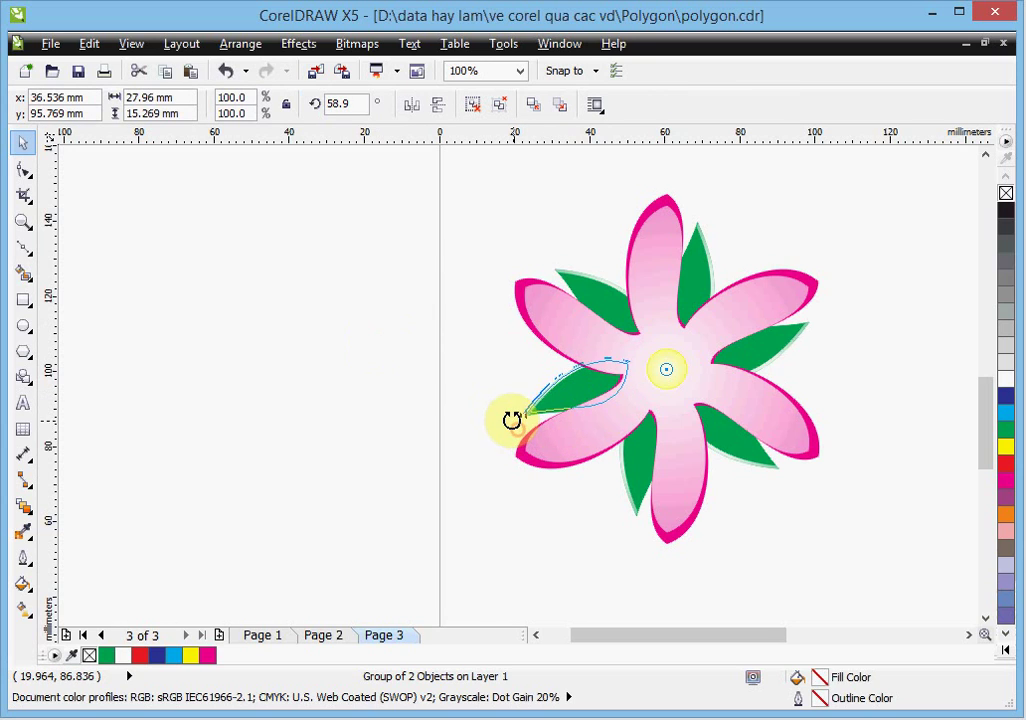
pyautogui.click(634, 483)
pyautogui.moveTo(657, 527)
pyautogui.mouseDown()
pyautogui.moveTo(666, 525)
pyautogui.moveTo(643, 523)
pyautogui.moveTo(614, 540)
pyautogui.mouseUp()
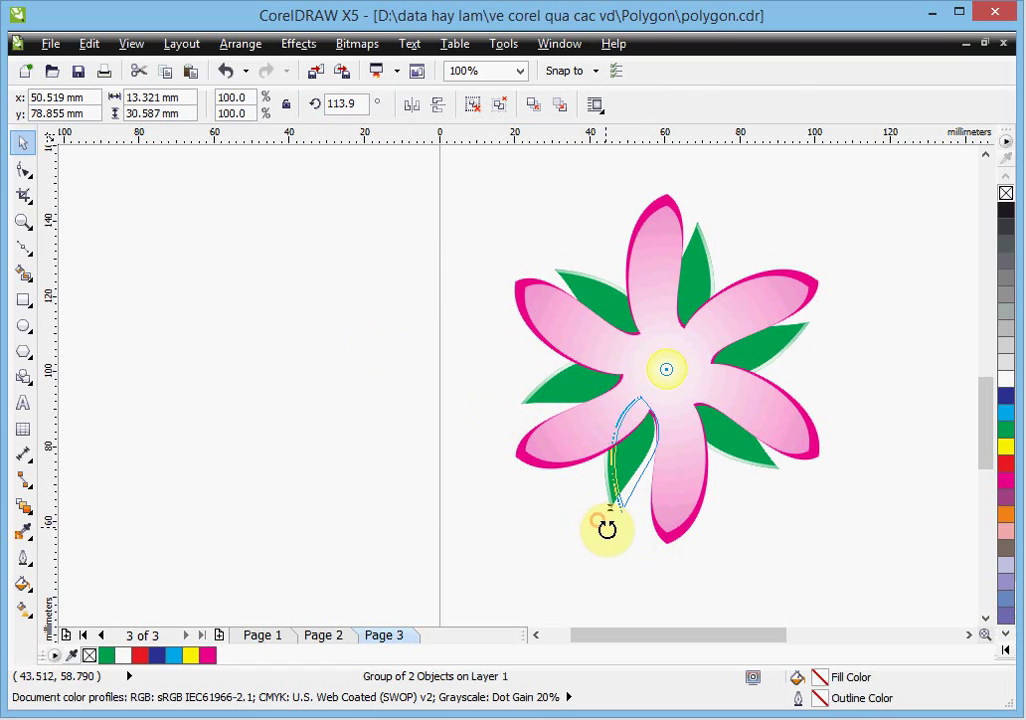
# Tilt the lower-right and upper-right leaves slightly to fit between their petals
pyautogui.click(745, 455)
pyautogui.click(786, 462)
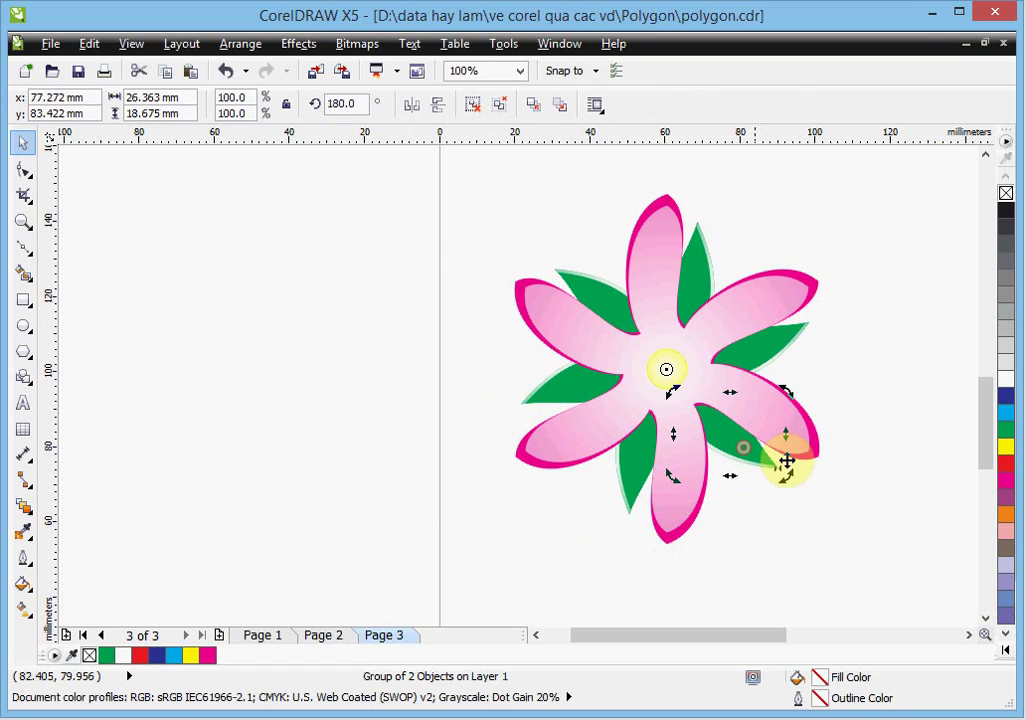
pyautogui.moveTo(788, 474); pyautogui.dragTo(779, 485)
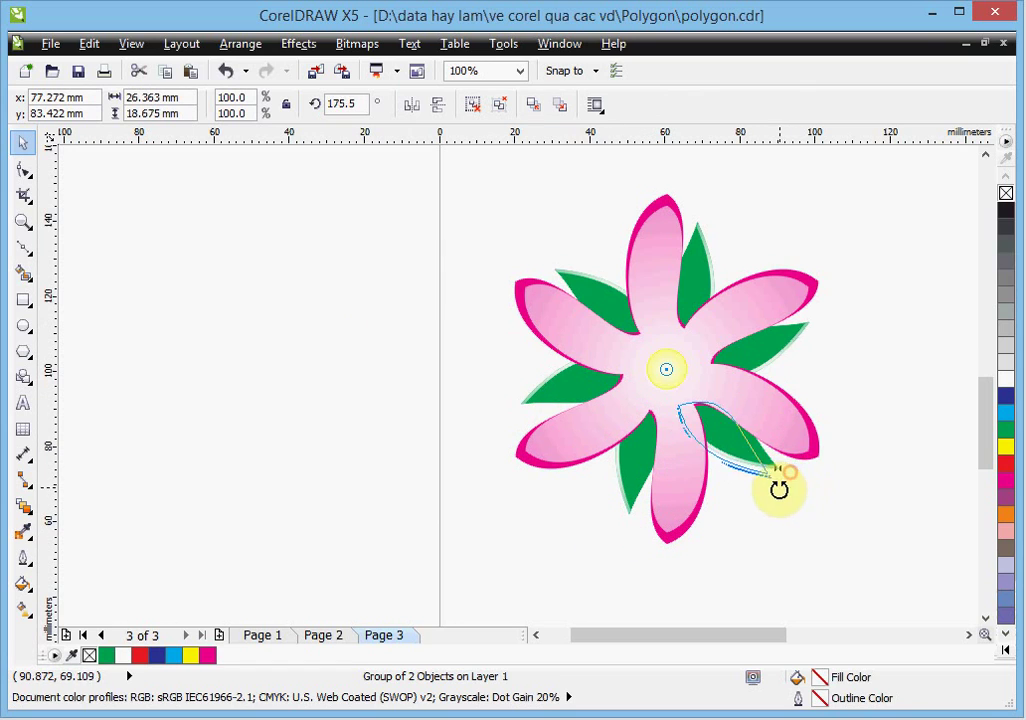
pyautogui.click(778, 342)
pyautogui.moveTo(812, 318); pyautogui.dragTo(820, 332)
pyautogui.click(870, 360)
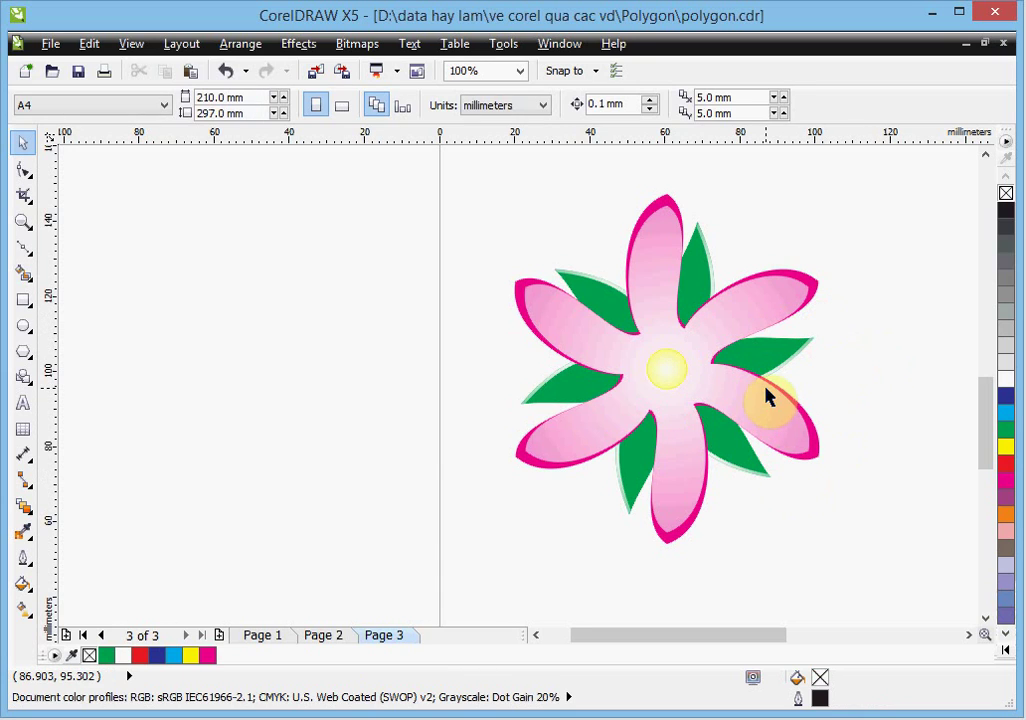
pyautogui.scroll(-2, 768, 397)
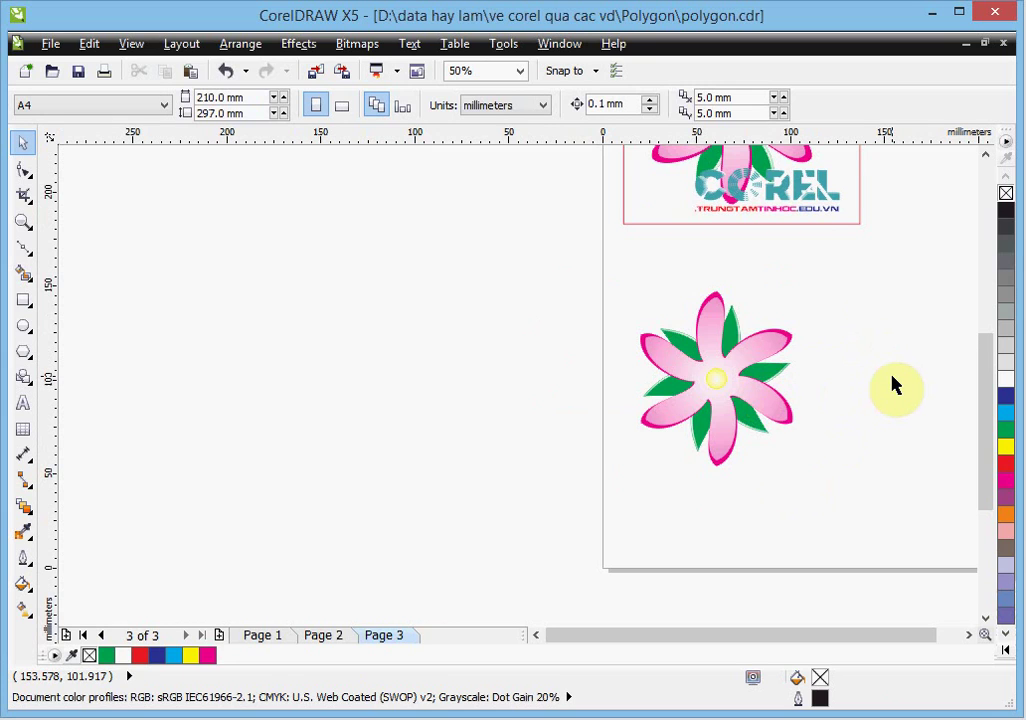
pyautogui.scroll(-1, 895, 385)
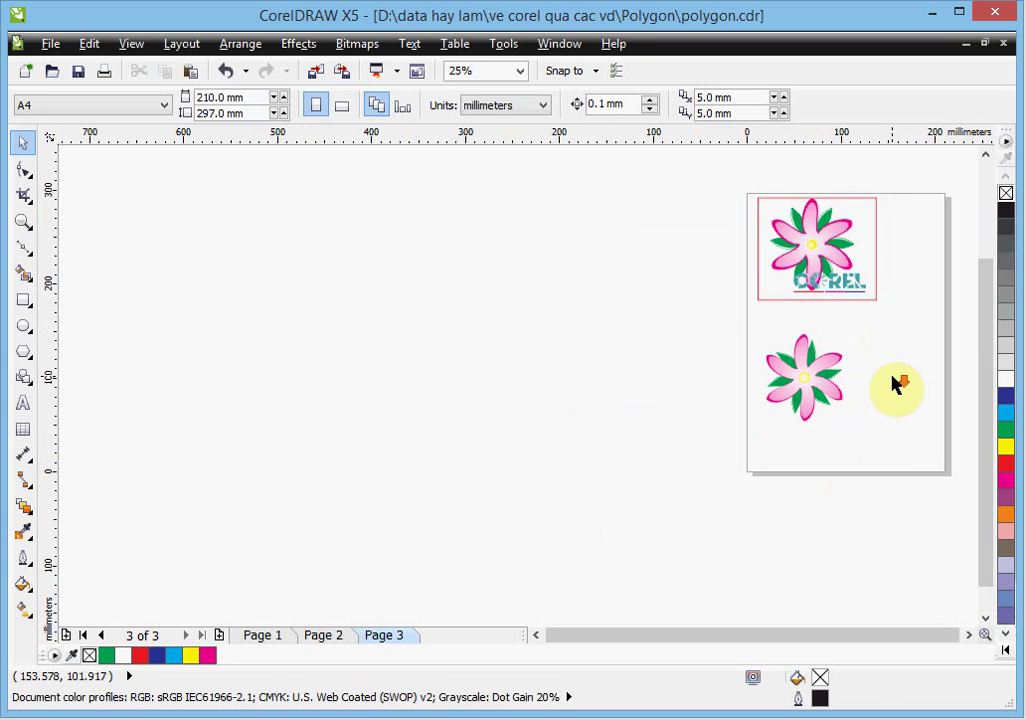
pyautogui.click(968, 635)
pyautogui.scroll(1, 645, 395)
pyautogui.scroll(1, 645, 395)
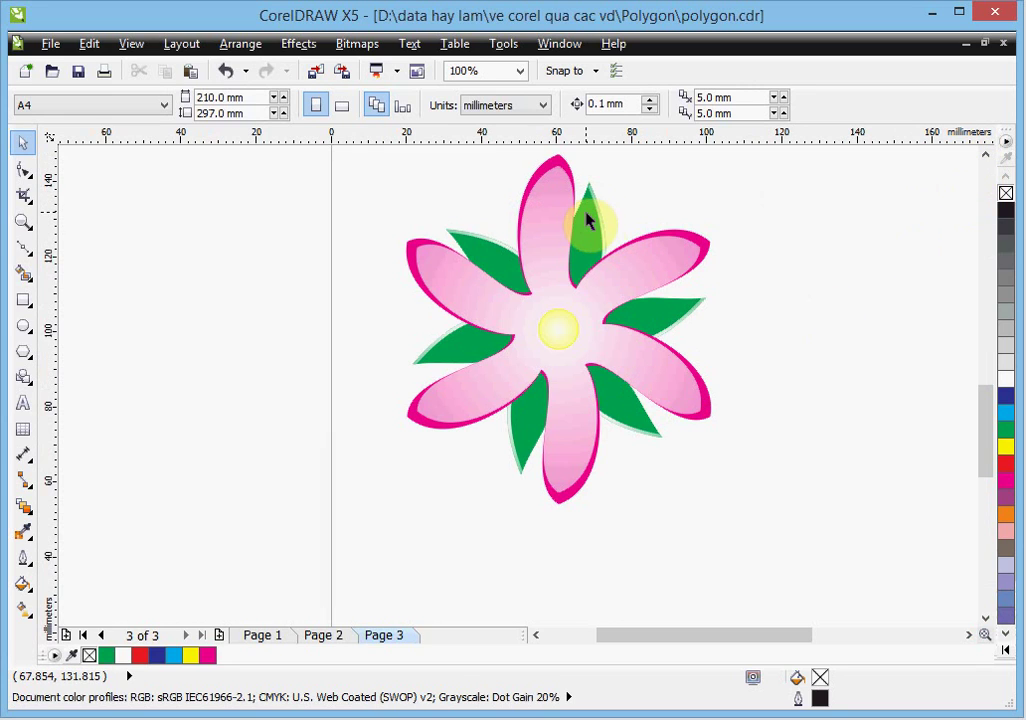
pyautogui.moveTo(460, 245); pyautogui.dragTo(411, 251)
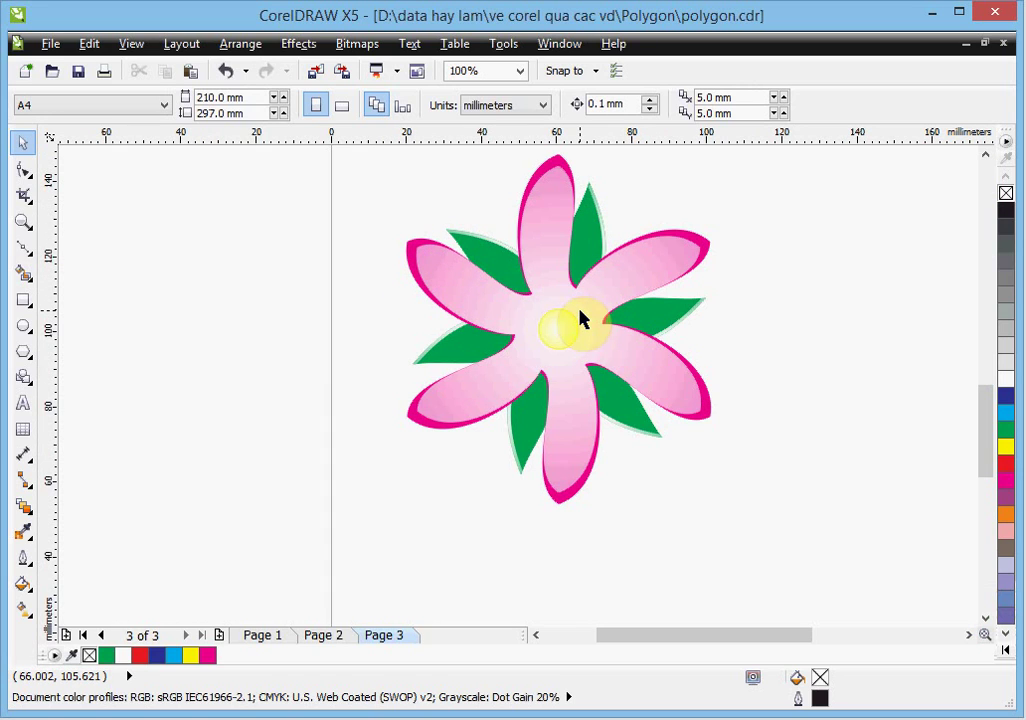